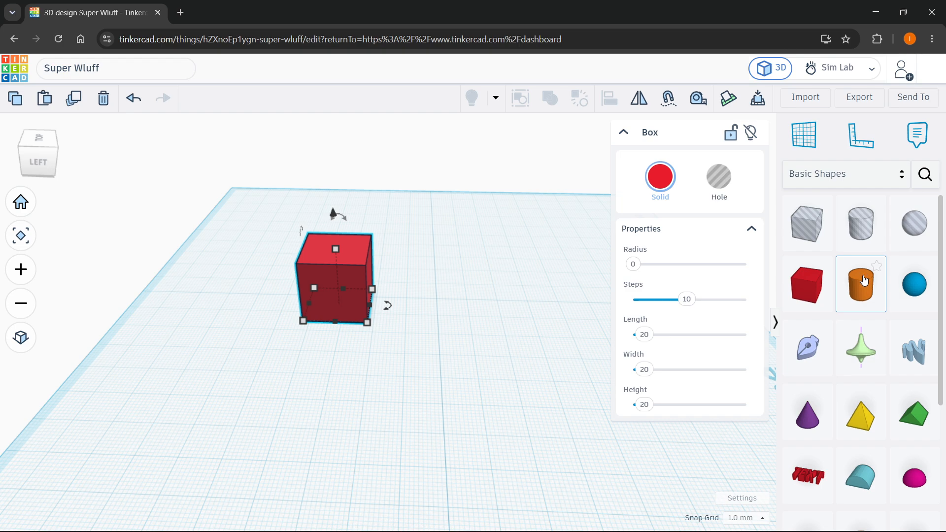
# - Place a cylinder beside the red box, and round the box's edges by increasing its radius
pyautogui.moveTo(864, 280); pyautogui.dragTo(463, 309)
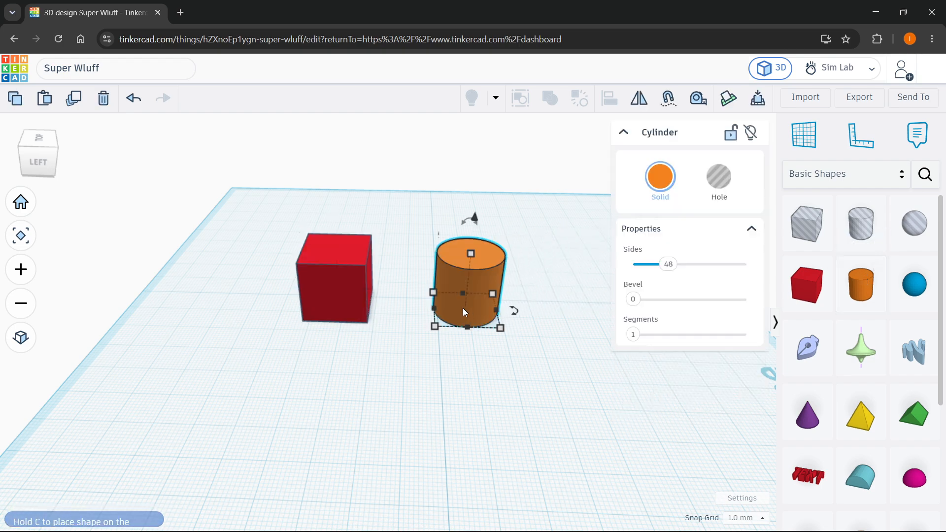
pyautogui.click(334, 282)
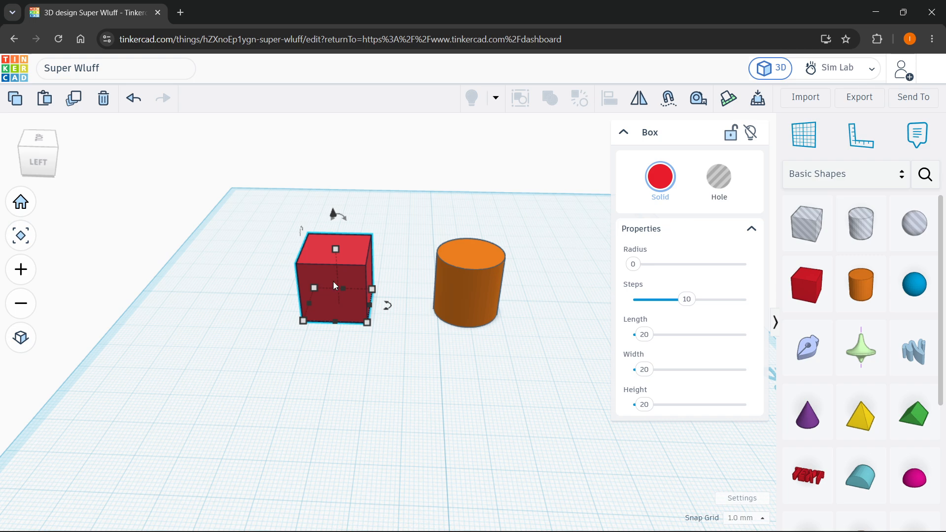
pyautogui.scroll(4, 321, 278)
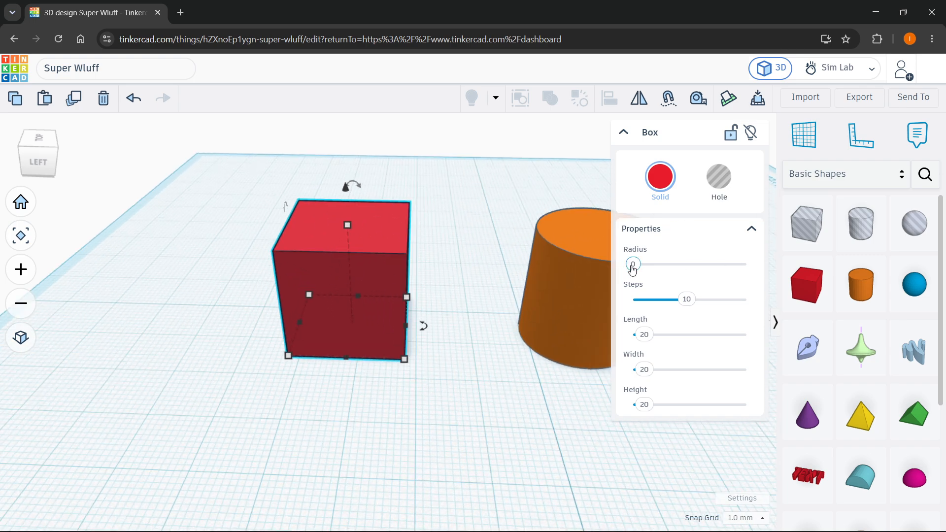
pyautogui.moveTo(634, 267); pyautogui.dragTo(647, 267)
pyautogui.click(458, 250)
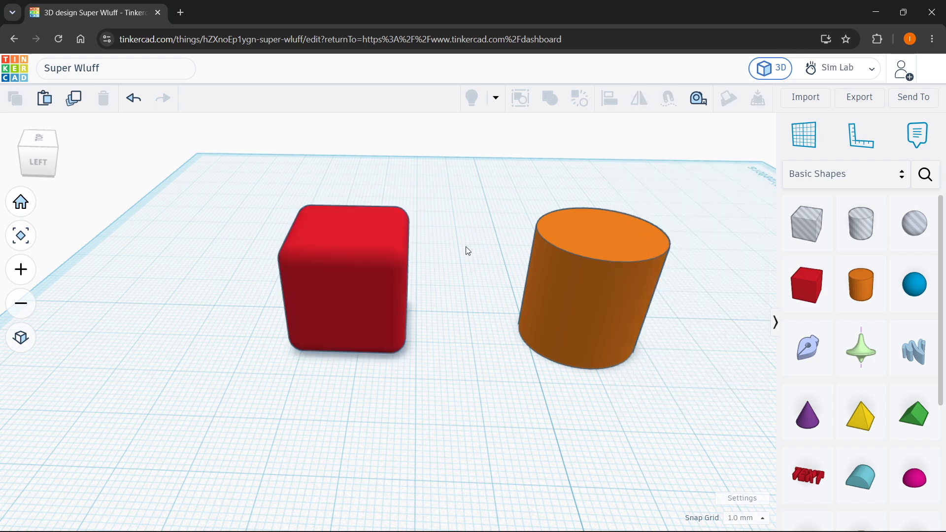
pyautogui.moveTo(467, 250); pyautogui.dragTo(542, 259, button='right')
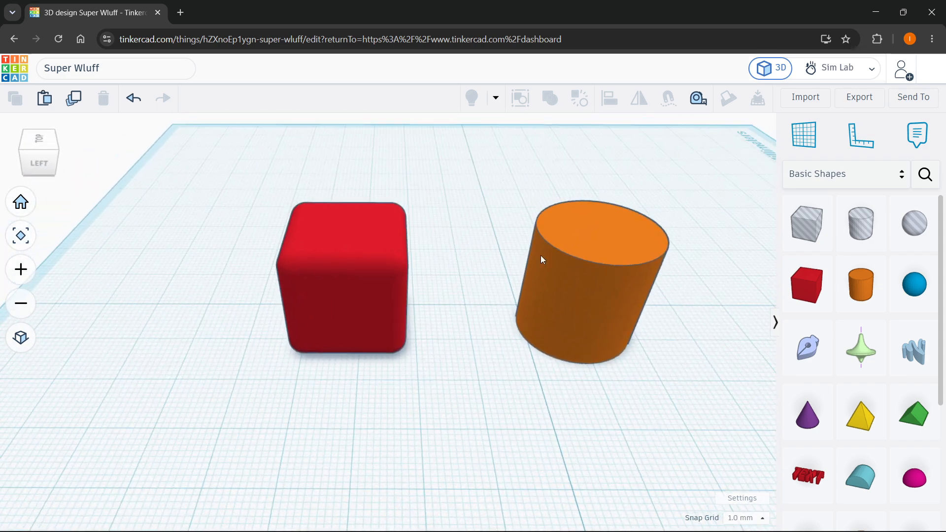
# - Round the orange cylinder's rims with a bevel of 1.03 and 4 segments
pyautogui.click(587, 274)
pyautogui.moveTo(695, 383); pyautogui.dragTo(602, 384, button='middle')
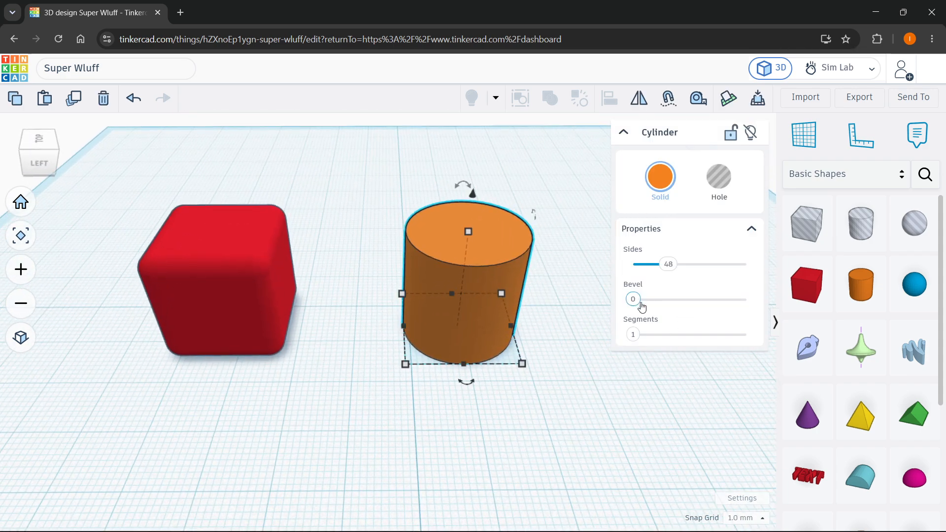
pyautogui.moveTo(636, 302); pyautogui.dragTo(679, 300)
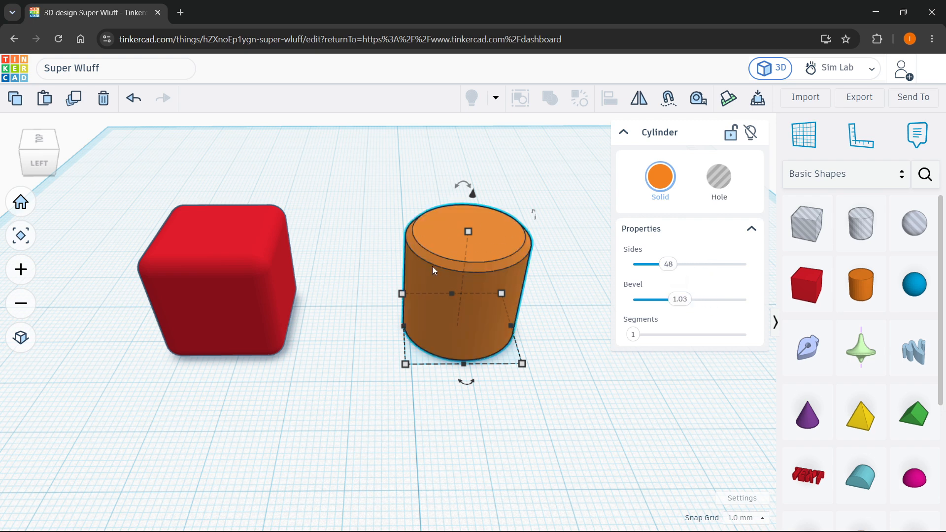
pyautogui.moveTo(635, 335); pyautogui.dragTo(672, 332)
pyautogui.click(549, 326)
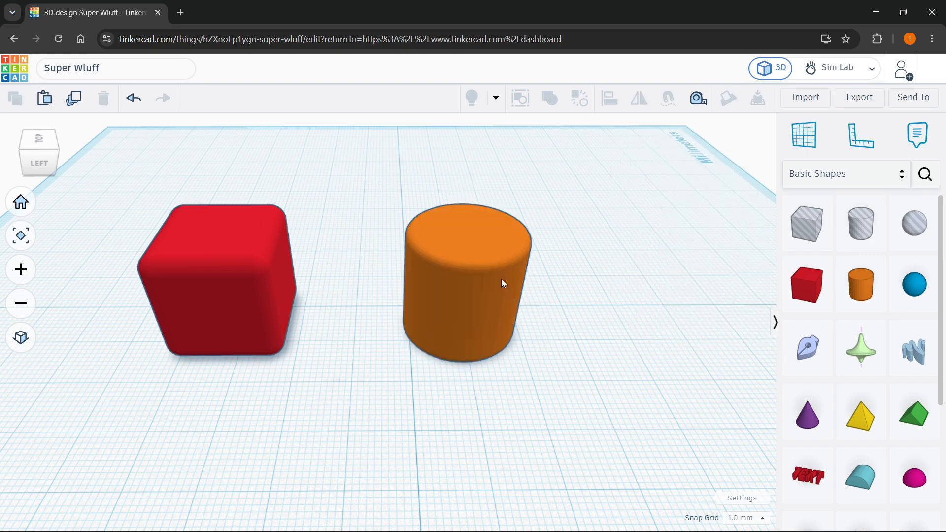
# - Inspect the rounded rim of the orange cylinder, and delete the cylinder
pyautogui.scroll(5, 489, 259)
pyautogui.scroll(-5, 489, 258)
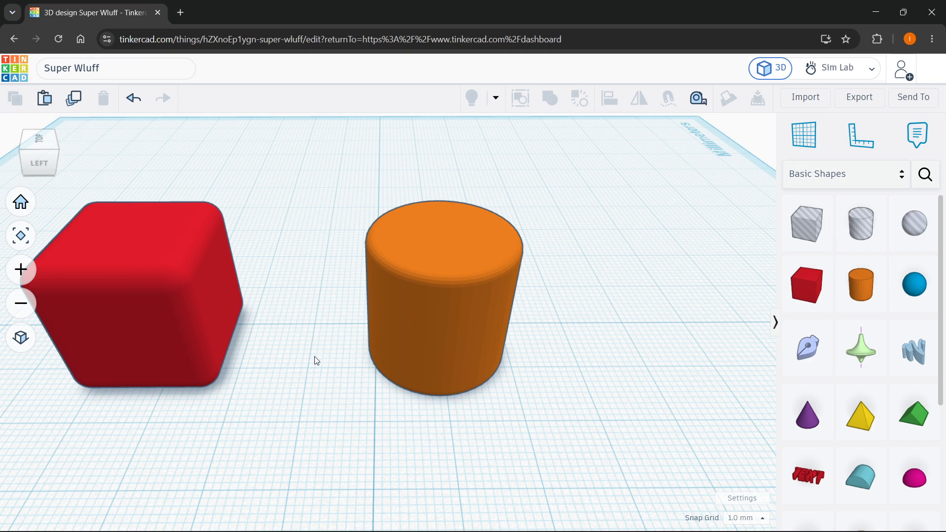
pyautogui.moveTo(316, 356); pyautogui.dragTo(379, 357, button='middle')
pyautogui.scroll(-2, 379, 356)
pyautogui.click(485, 292)
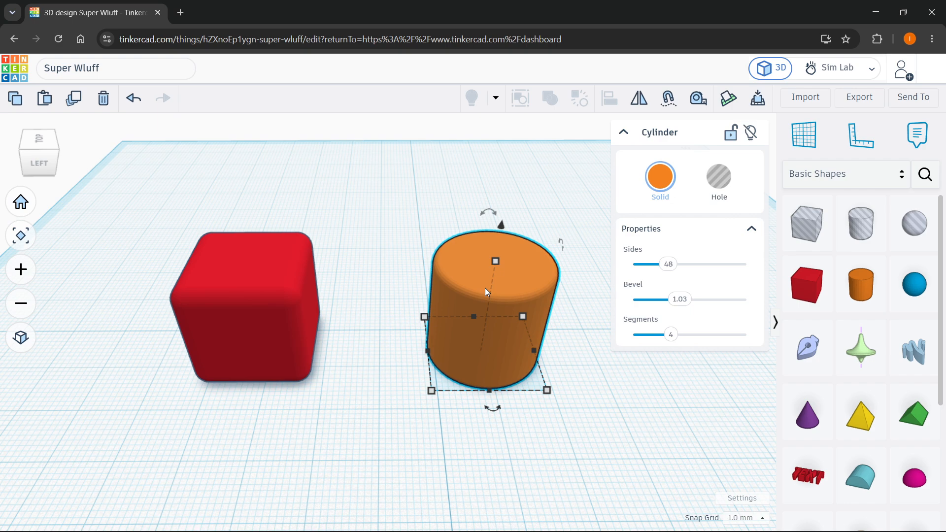
pyautogui.press('Delete')
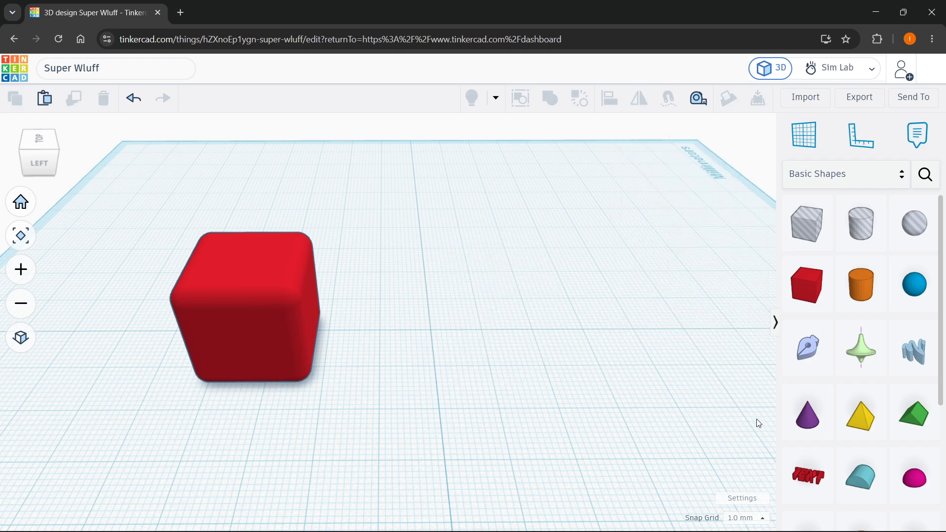
# - Place a pyramid beside the rounded box to examine its properties, and delete it again
pyautogui.click(859, 419)
pyautogui.click(475, 316)
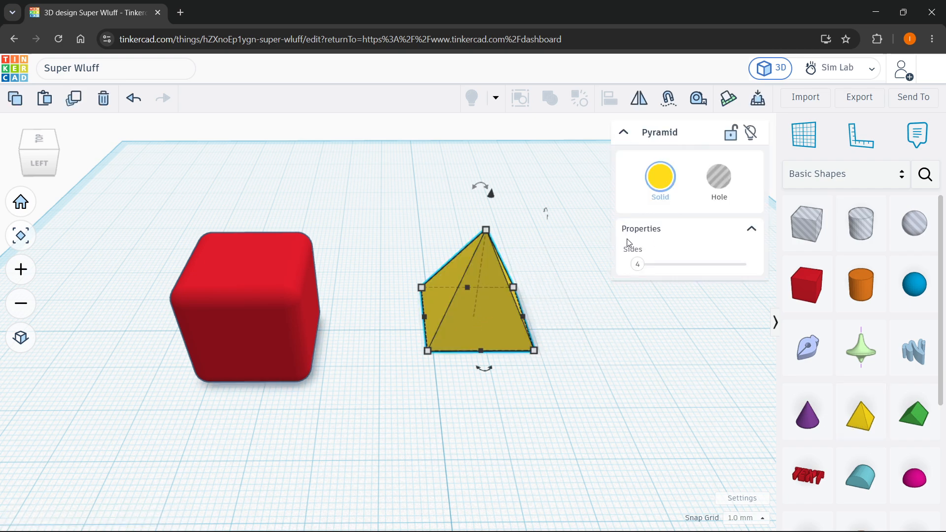
pyautogui.scroll(3, 461, 294)
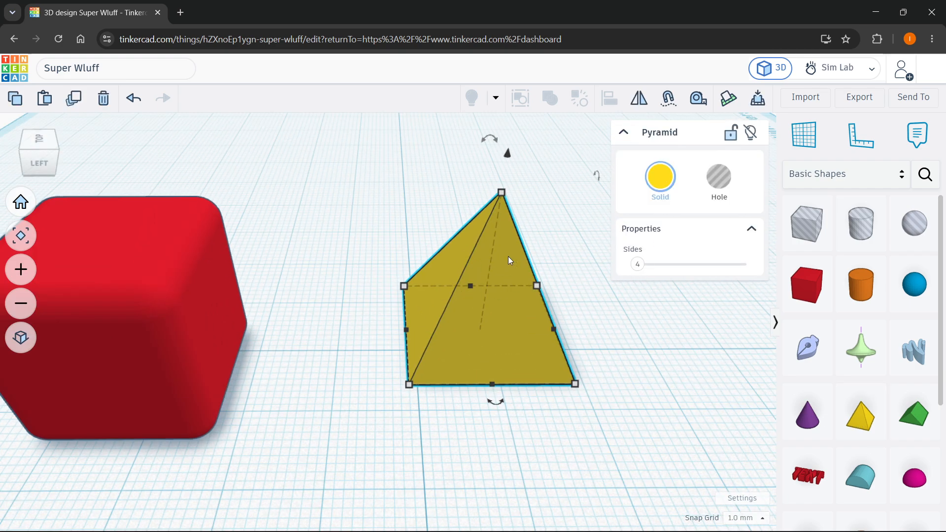
pyautogui.scroll(1, 481, 294)
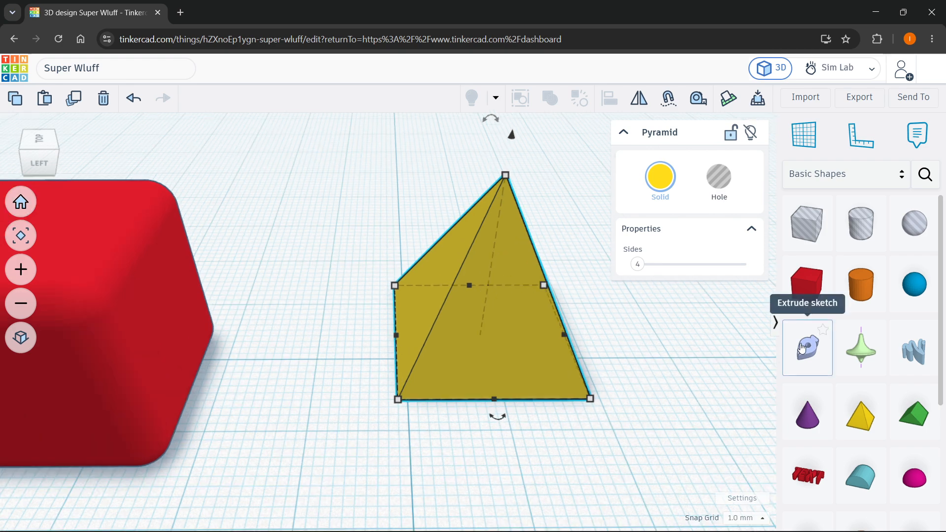
pyautogui.scroll(-2, 680, 386)
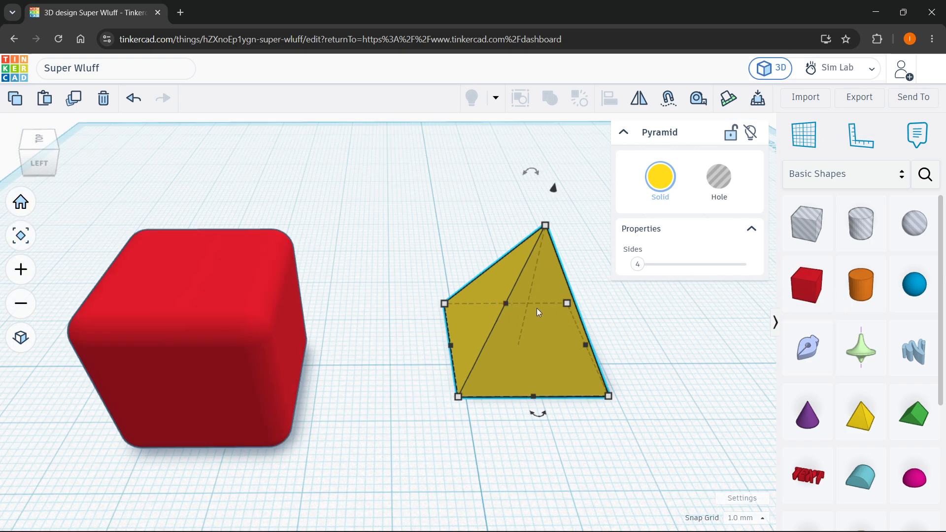
pyautogui.press('Delete')
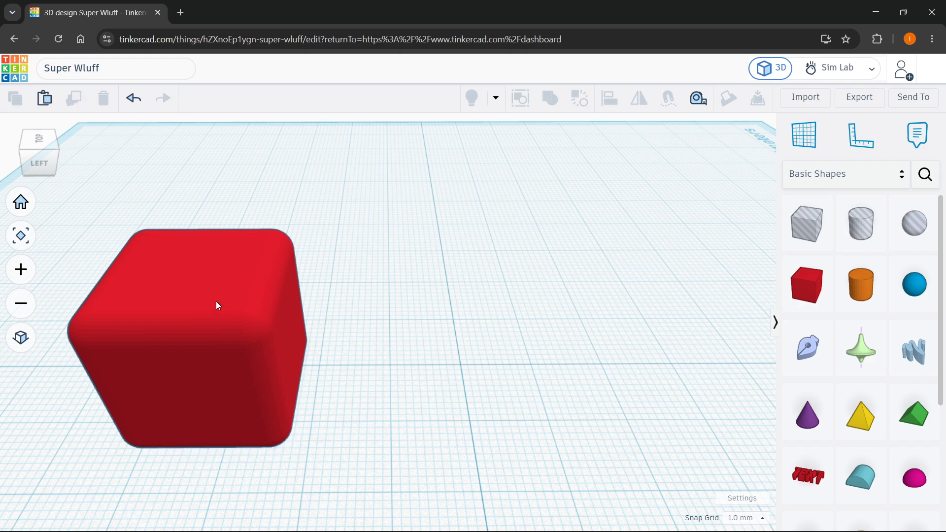
# - Replace the rounded red box with a new default sharp-edged box near the middle of the workplane
pyautogui.moveTo(216, 301); pyautogui.dragTo(426, 310)
pyautogui.press('Delete')
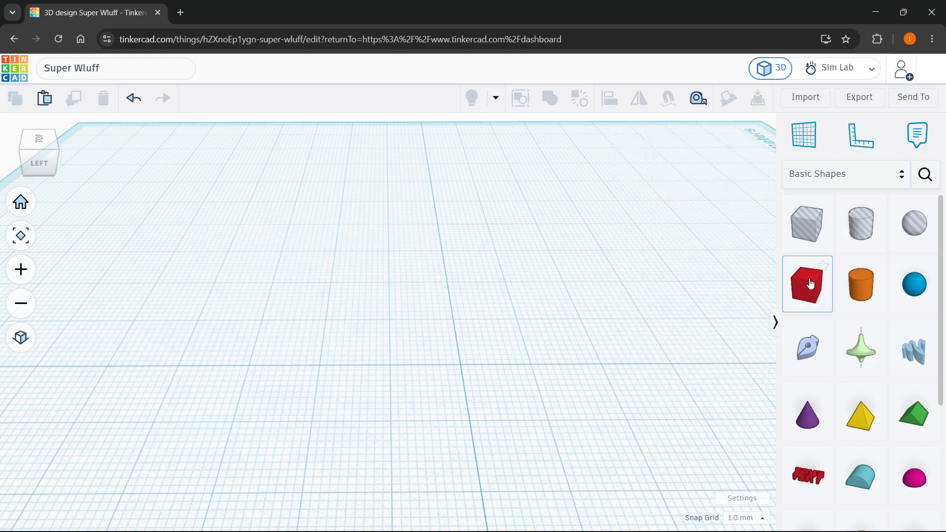
pyautogui.moveTo(810, 285); pyautogui.dragTo(461, 364)
pyautogui.click(586, 394)
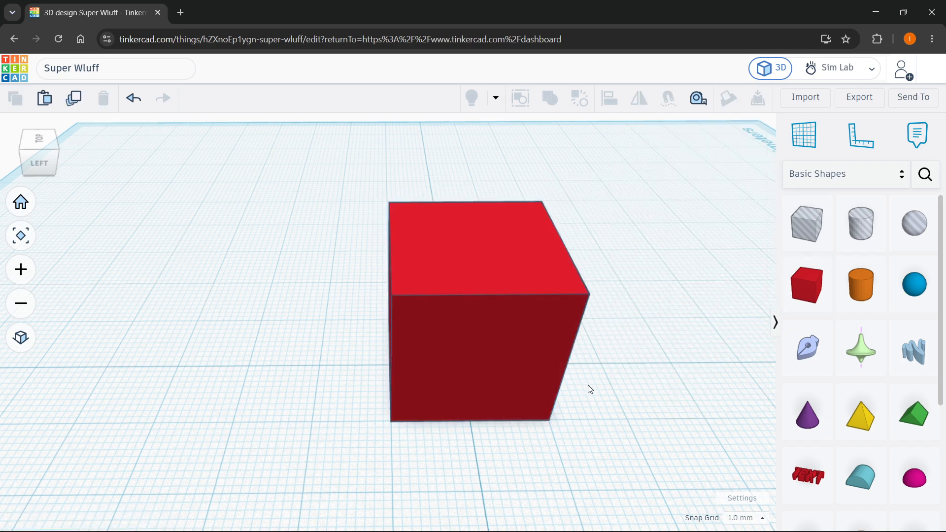
# - Place a default cylinder on the workplane beside the new box and collapse its properties
pyautogui.moveTo(587, 389); pyautogui.dragTo(682, 373, button='right')
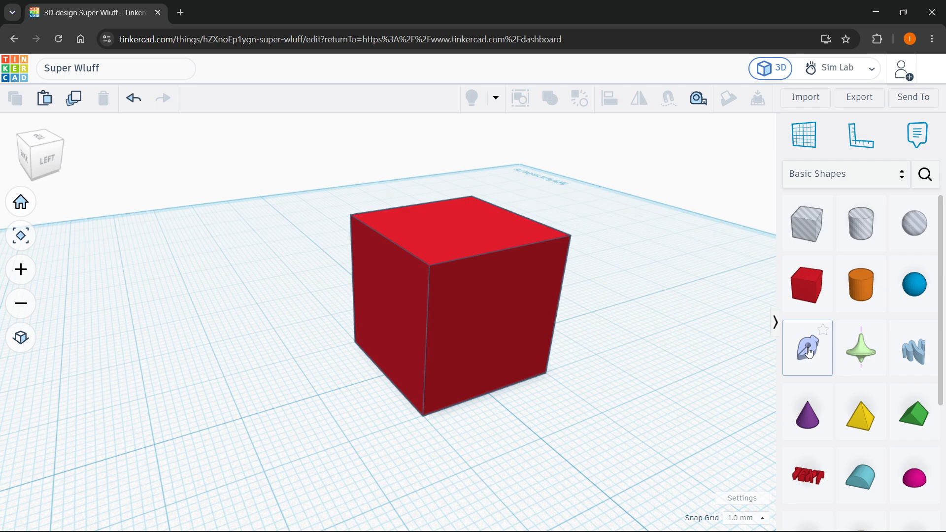
pyautogui.moveTo(560, 287); pyautogui.dragTo(587, 327, button='right')
pyautogui.scroll(-1, 583, 368)
pyautogui.scroll(4, 583, 367)
pyautogui.scroll(-5, 524, 287)
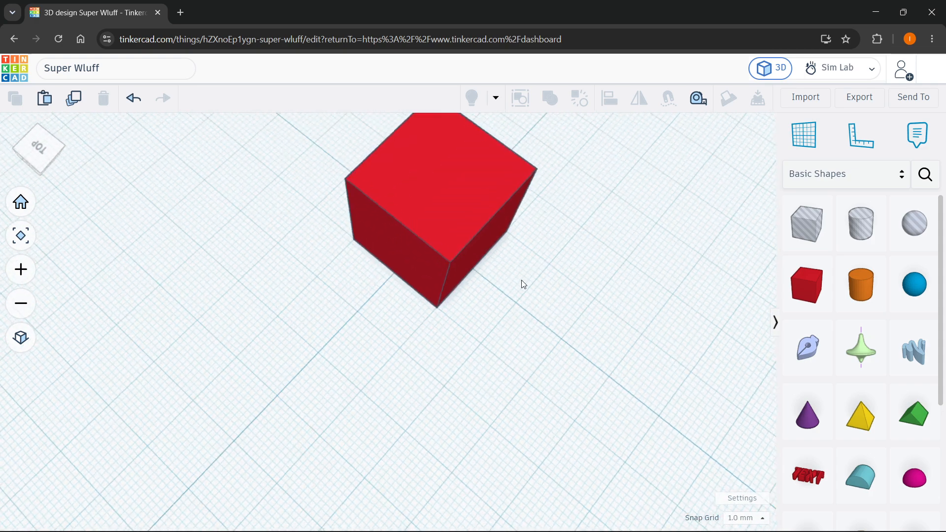
pyautogui.moveTo(576, 175); pyautogui.dragTo(566, 208, button='middle')
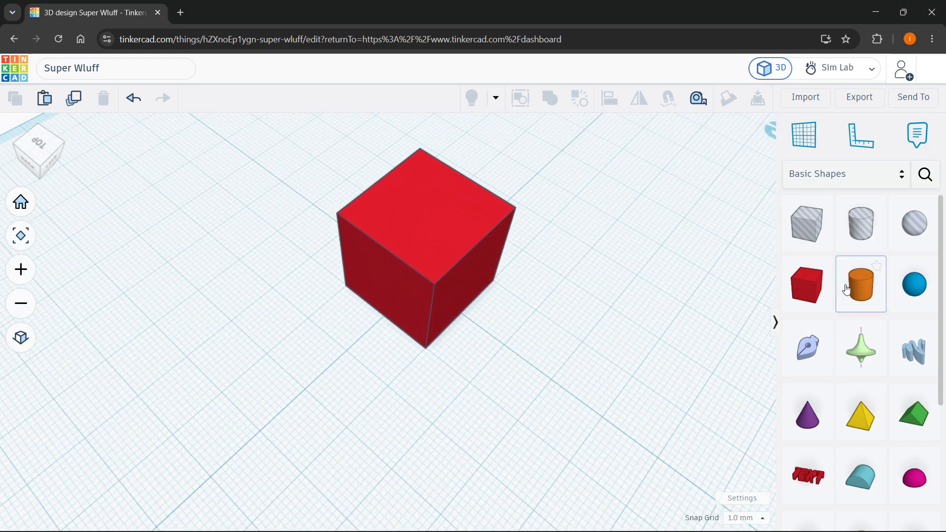
pyautogui.click(864, 285)
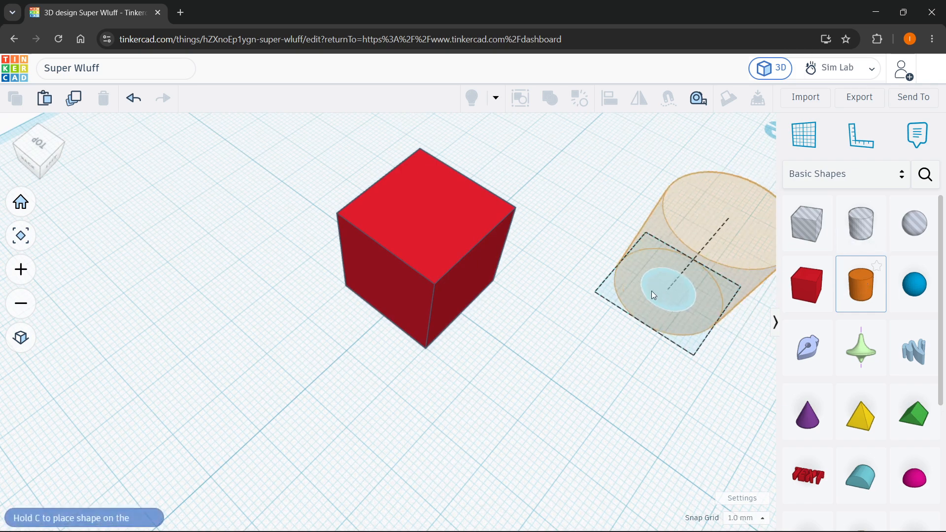
pyautogui.click(570, 307)
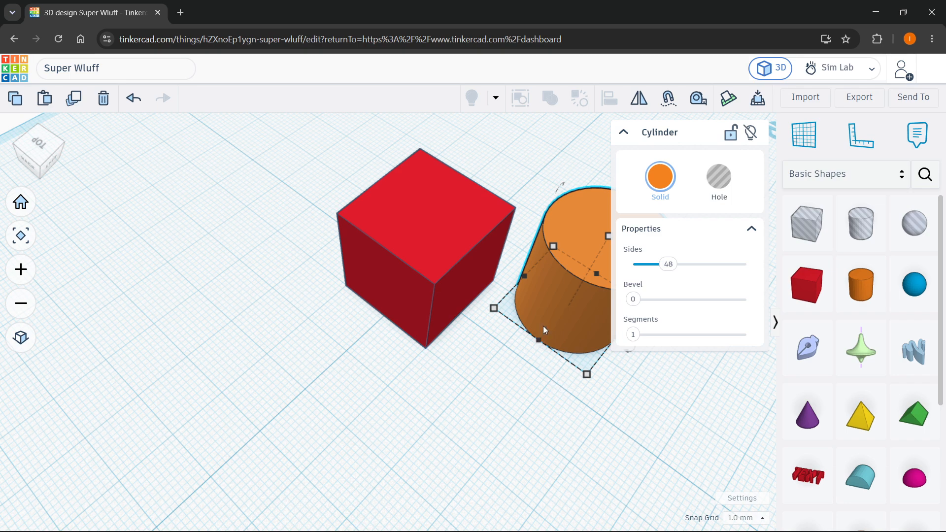
pyautogui.click(624, 132)
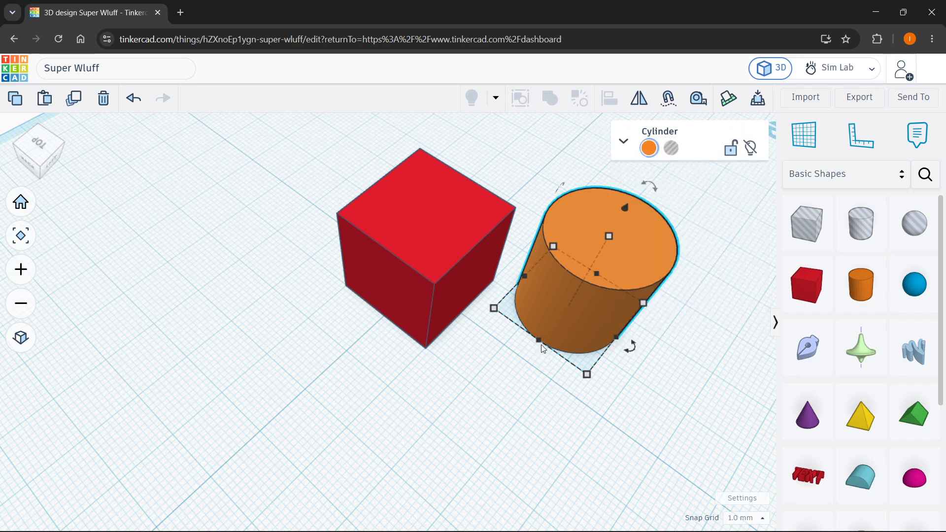
# - Flatten the cylinder into a thin ellipse and position it inside the box, angled across the top face towards the near corner
pyautogui.moveTo(542, 348); pyautogui.dragTo(579, 328)
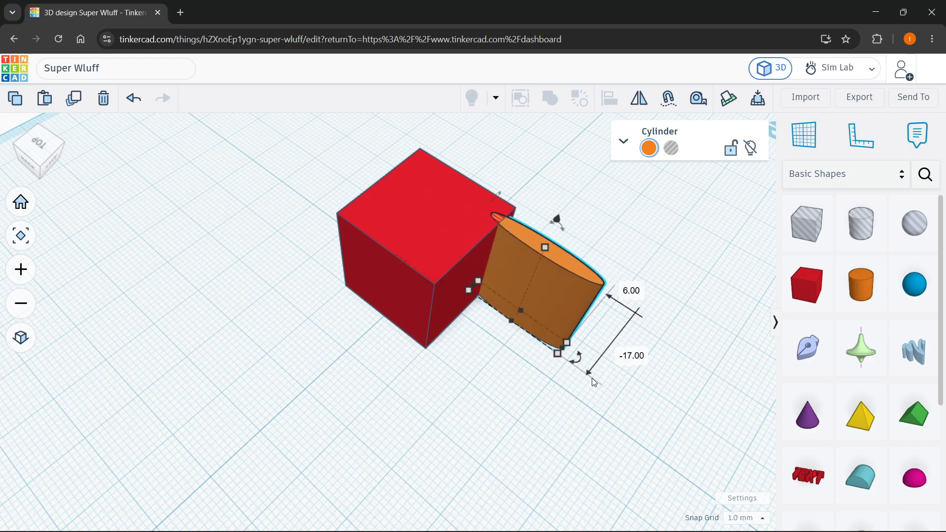
pyautogui.moveTo(580, 360); pyautogui.dragTo(522, 379)
pyautogui.moveTo(526, 234); pyautogui.dragTo(425, 217)
# - Undo the last change to the box, and move the flattened cylinder so its tip fits just inside the box's near corner
pyautogui.moveTo(521, 328); pyautogui.dragTo(445, 282, button='right')
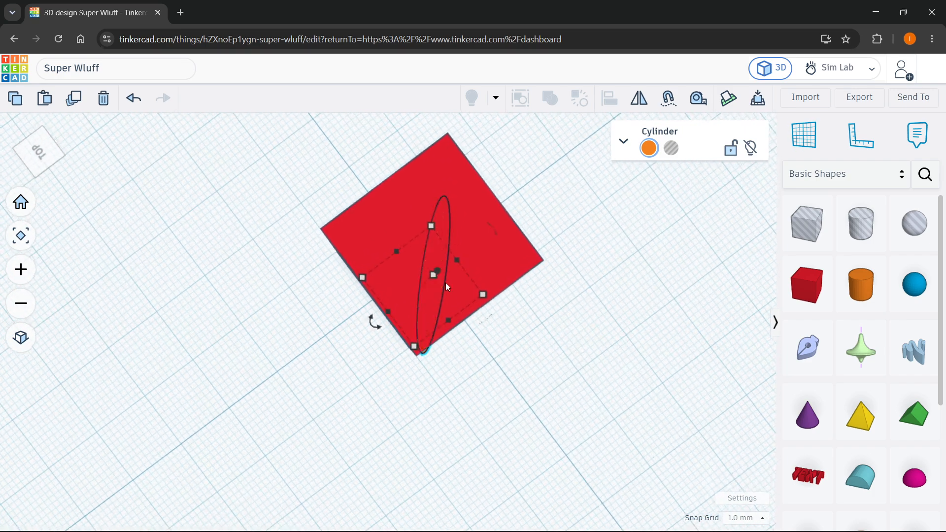
pyautogui.click(437, 250)
pyautogui.hotkey('ctrl', 'z')
pyautogui.scroll(5, 436, 332)
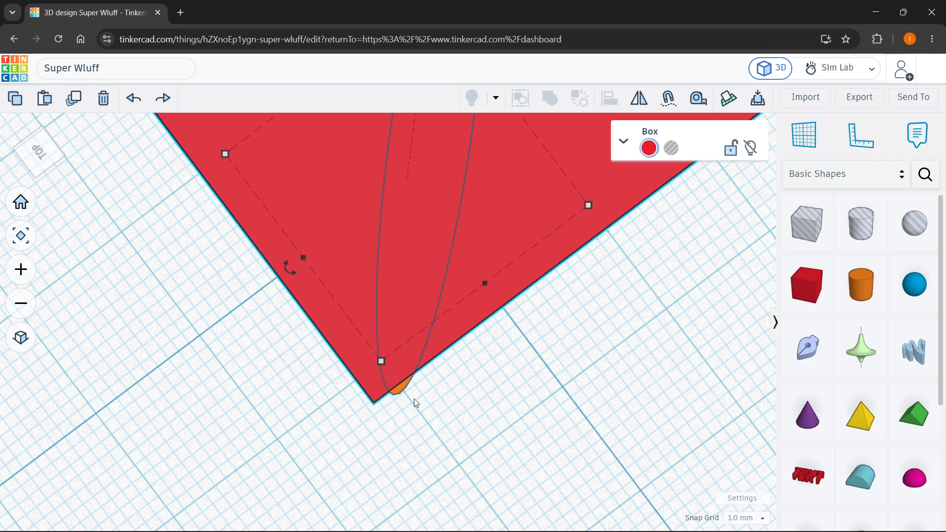
pyautogui.click(400, 392)
pyautogui.moveTo(404, 392); pyautogui.dragTo(382, 365)
pyautogui.click(334, 404)
# - Place a new sketch shape on the box's top face at its near corner, by the flattened cylinder's tip
pyautogui.scroll(-3, 362, 388)
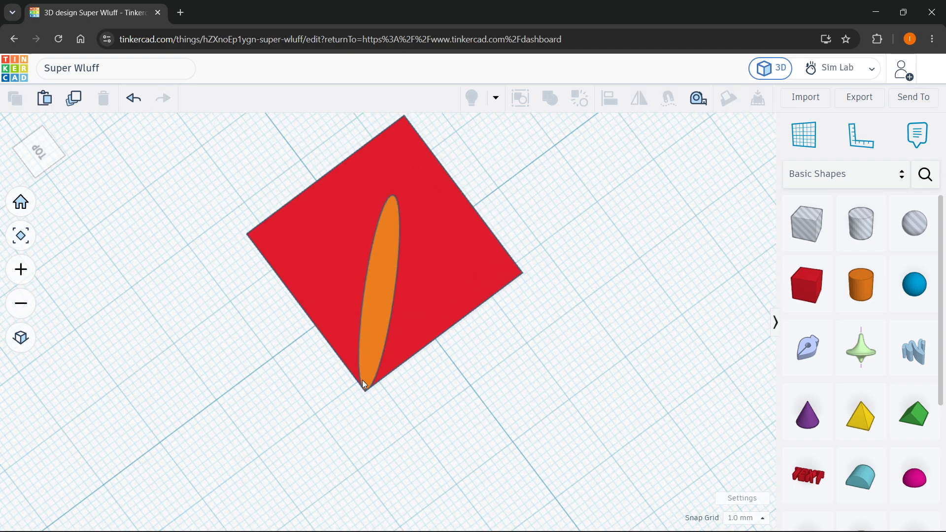
pyautogui.scroll(6, 360, 397)
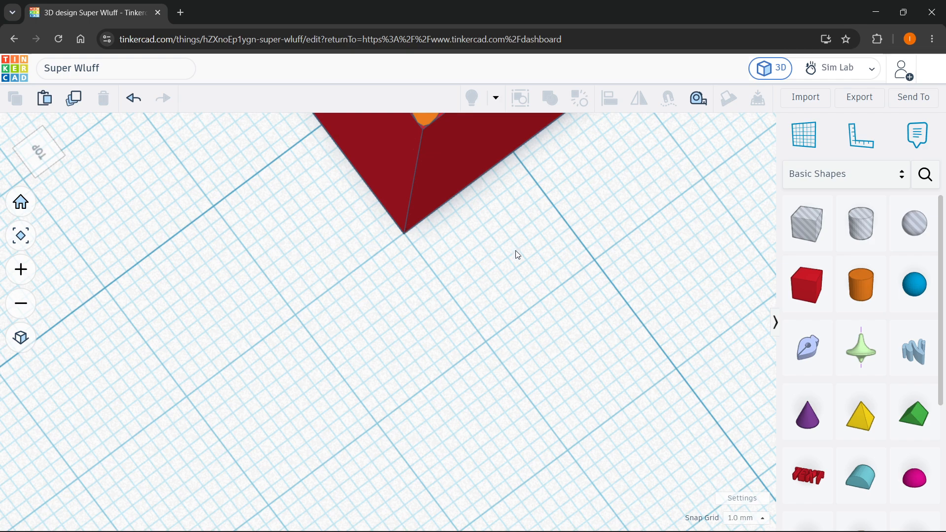
pyautogui.moveTo(515, 254); pyautogui.dragTo(485, 350, button='right')
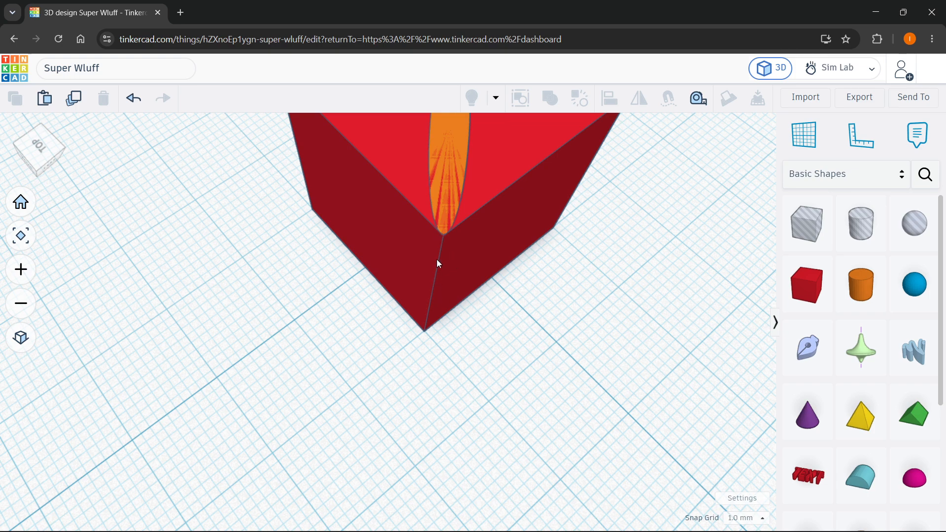
pyautogui.scroll(-2, 439, 263)
pyautogui.moveTo(579, 210)
pyautogui.mouseDown(button='right')
pyautogui.moveTo(570, 181)
pyautogui.moveTo(586, 224)
pyautogui.mouseUp(button='right')
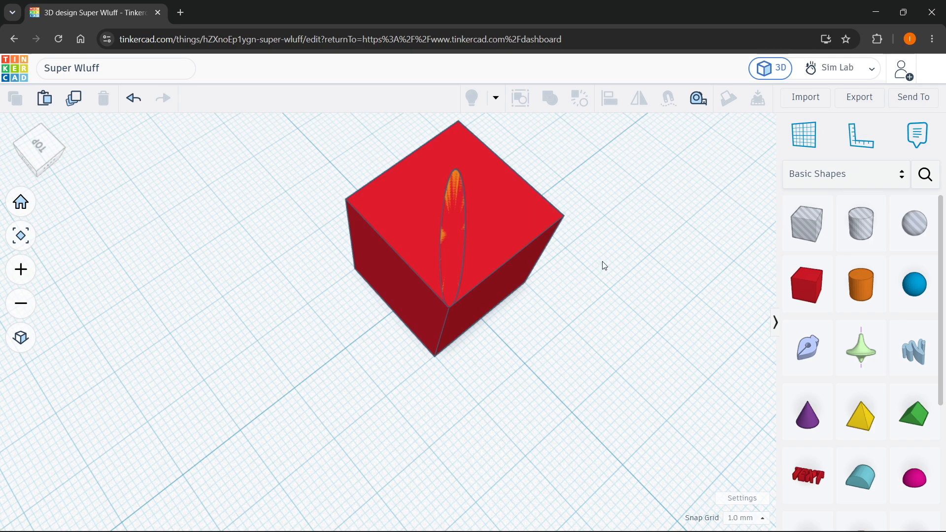
pyautogui.moveTo(605, 265); pyautogui.dragTo(616, 337, button='right')
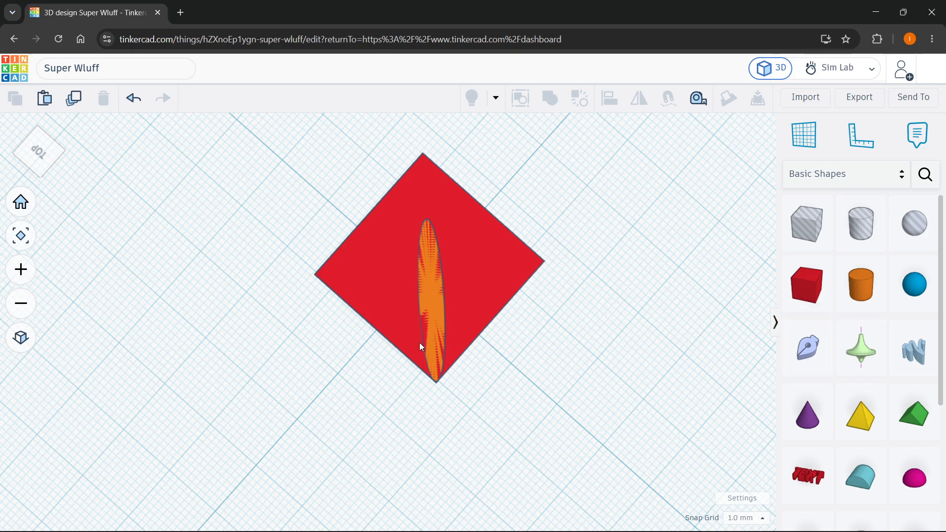
pyautogui.moveTo(791, 336)
pyautogui.mouseDown()
pyautogui.moveTo(786, 345)
pyautogui.moveTo(434, 380)
pyautogui.mouseUp()
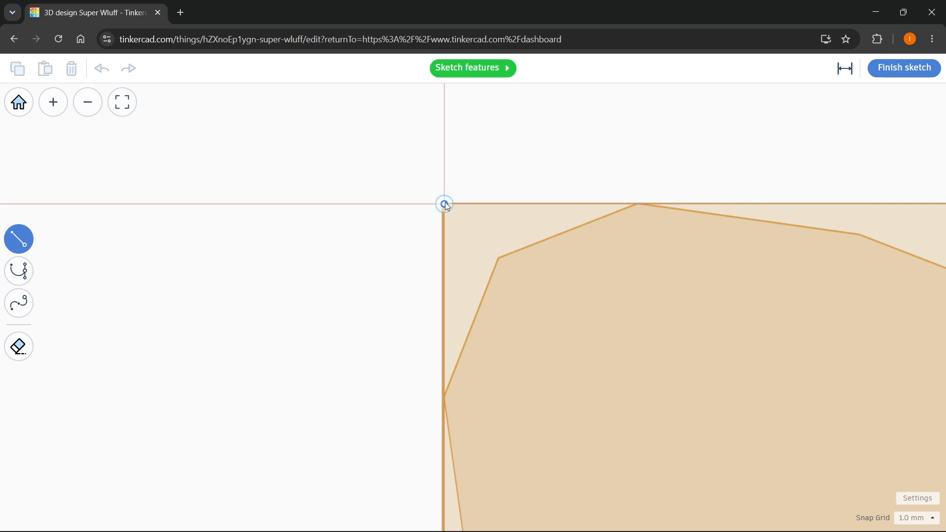
pyautogui.click(628, 205)
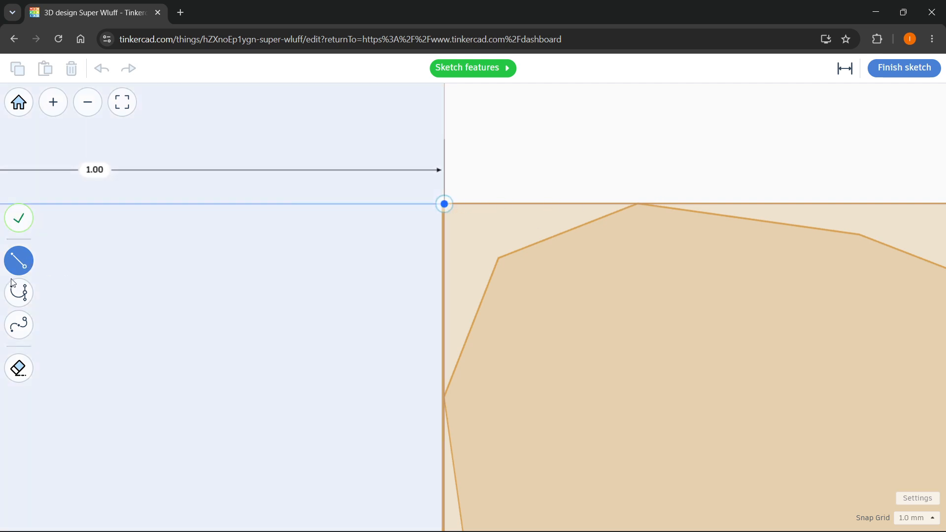
pyautogui.click(20, 226)
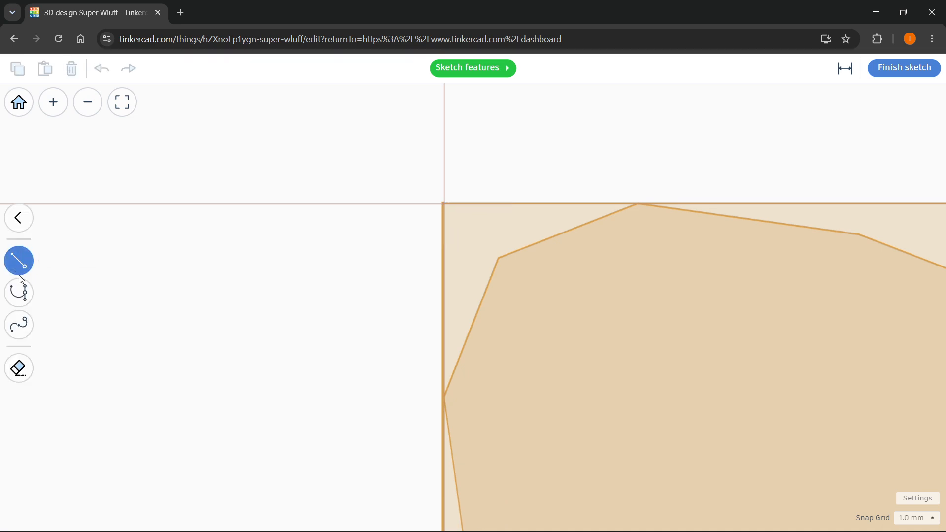
pyautogui.click(19, 324)
pyautogui.click(445, 204)
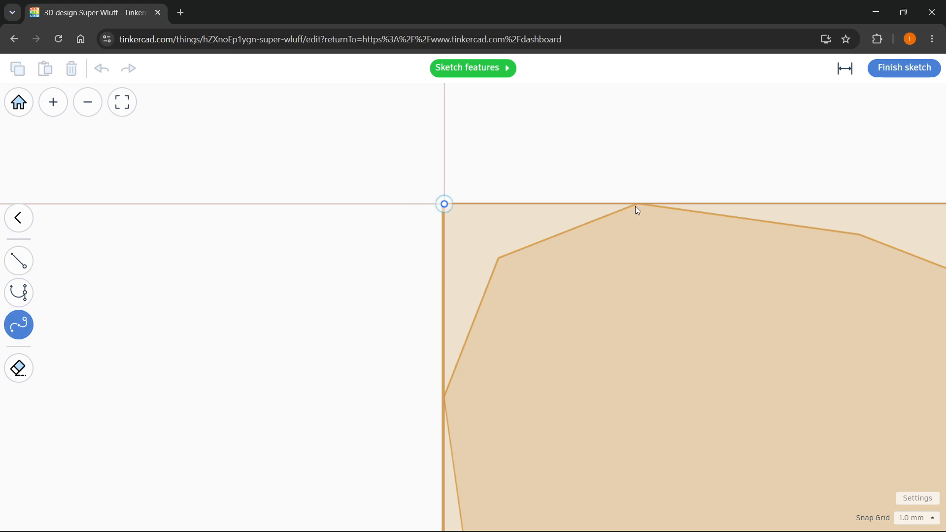
pyautogui.scroll(-6, 645, 235)
pyautogui.scroll(6, 644, 235)
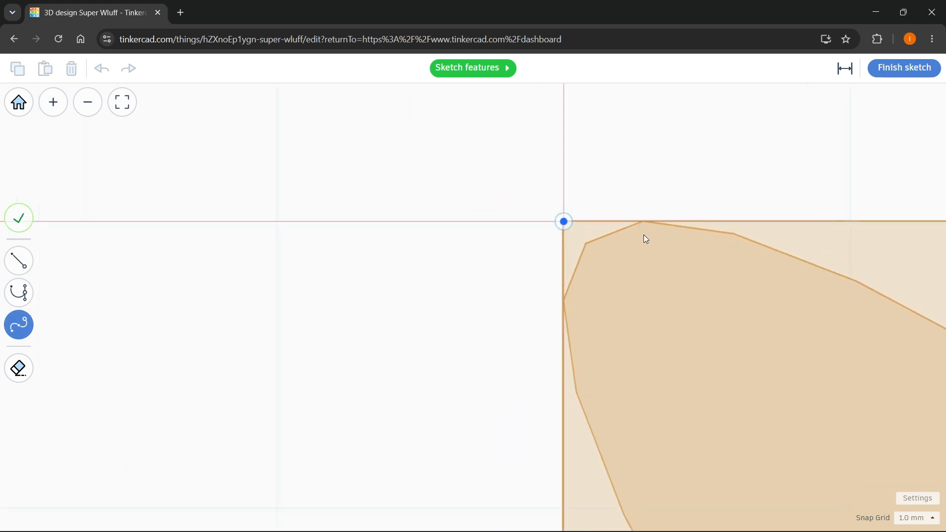
# - Turn off the snap grid in the sketch
pyautogui.click(890, 519)
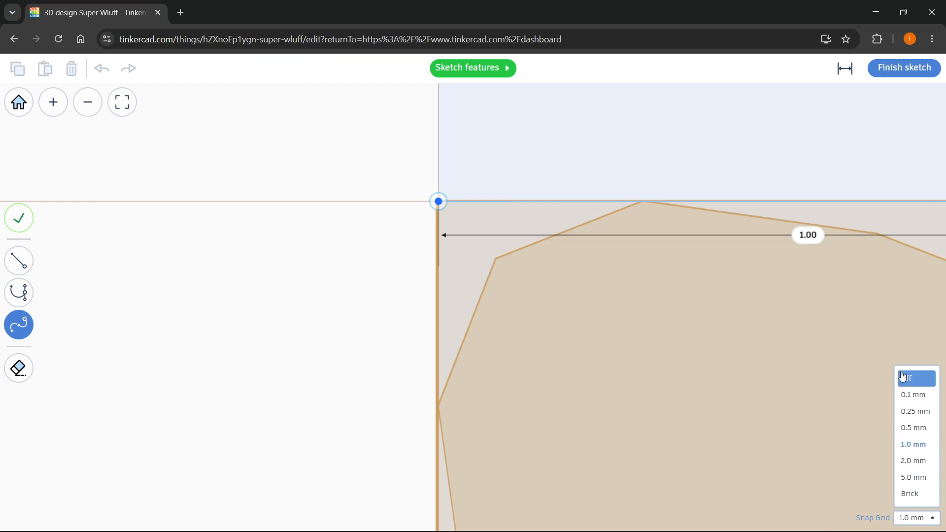
pyautogui.click(903, 376)
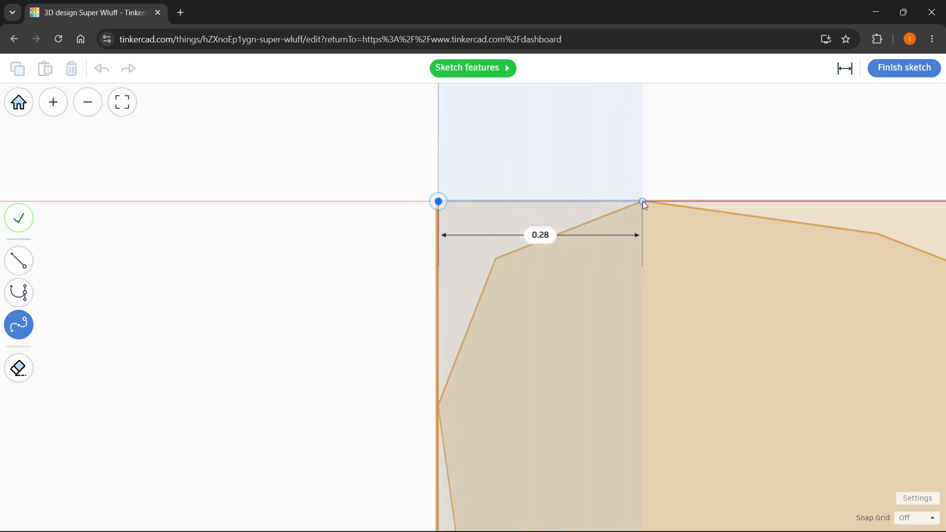
# - Try to trace the cylinder tip's outline with a smooth curve from the box corner, and undo the curve
pyautogui.click(643, 201)
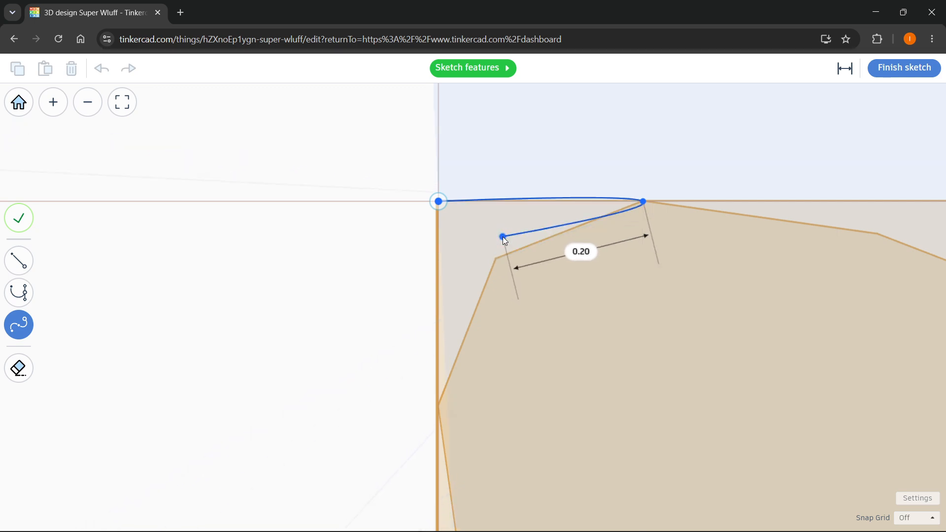
pyautogui.doubleClick(504, 236)
pyautogui.hotkey('ctrl', 'z')
pyautogui.hotkey('ctrl', 'z')
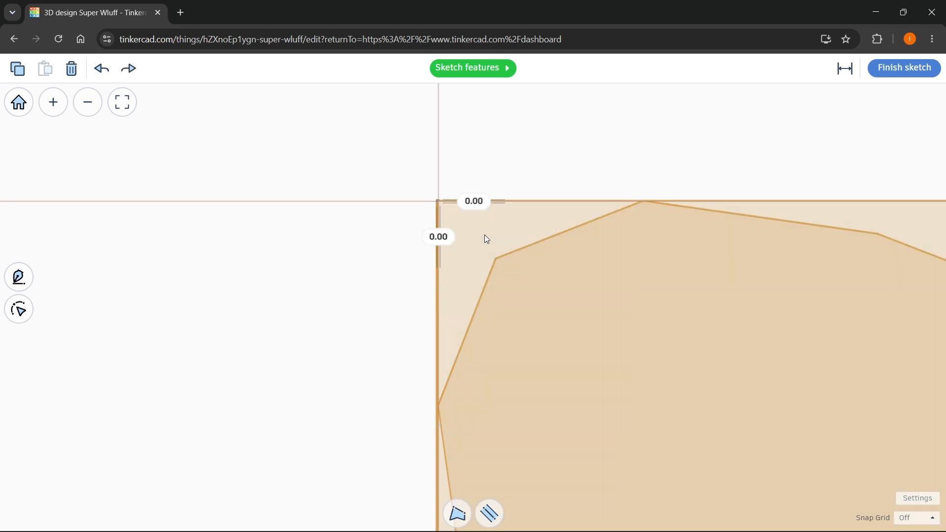
# - Sketch a closed straight-line profile of the gap between box corner and cylinder tip, about 0.28 mm along each box edge, and finish the sketch
pyautogui.click(19, 277)
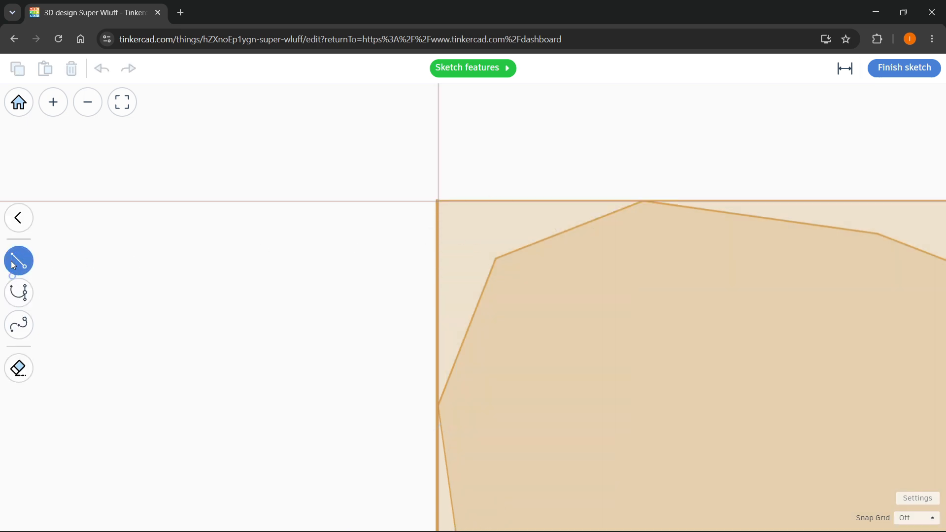
pyautogui.click(438, 201)
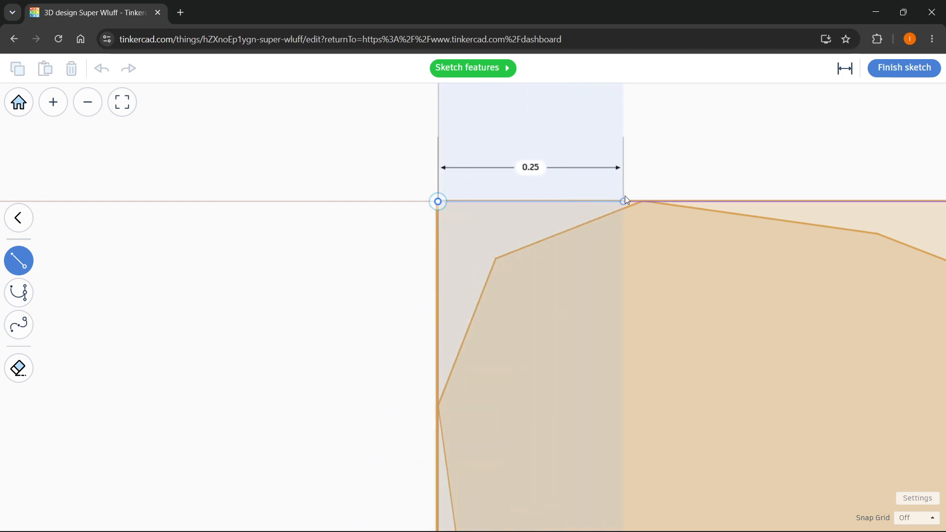
pyautogui.click(641, 201)
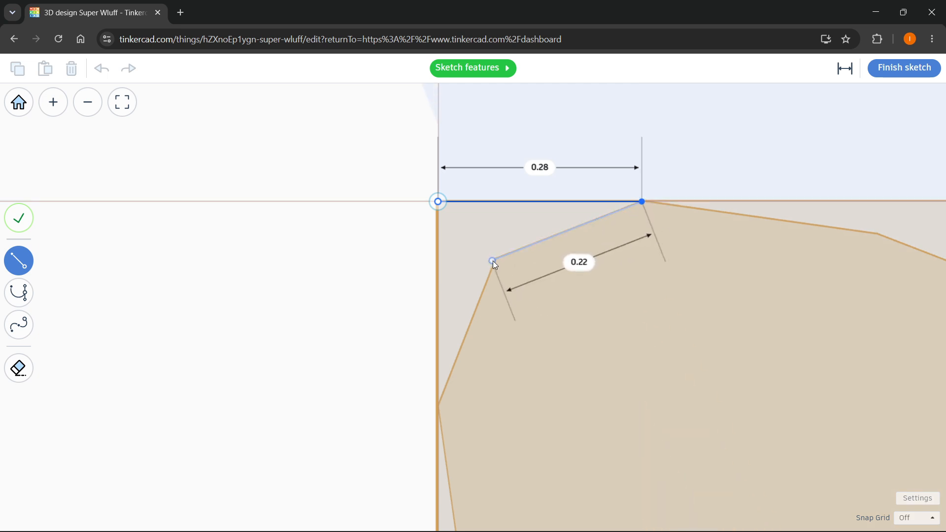
pyautogui.click(495, 259)
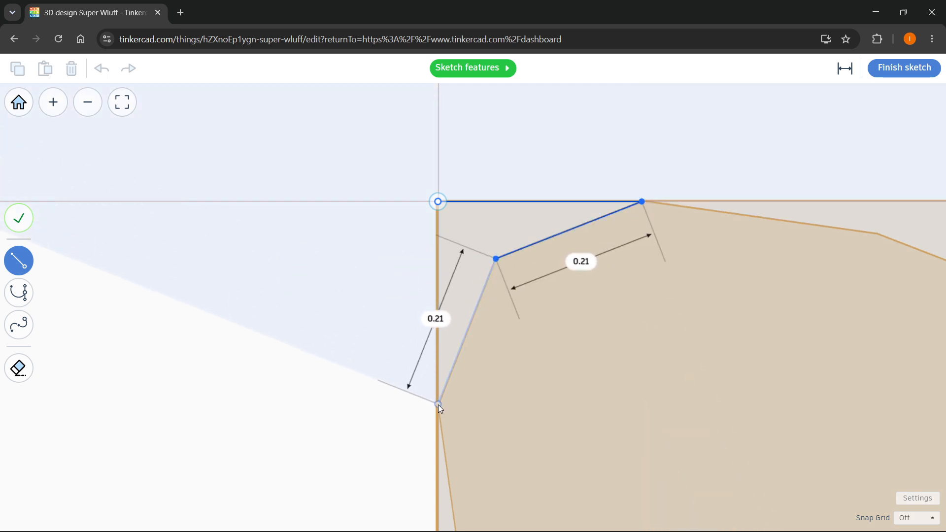
pyautogui.click(438, 406)
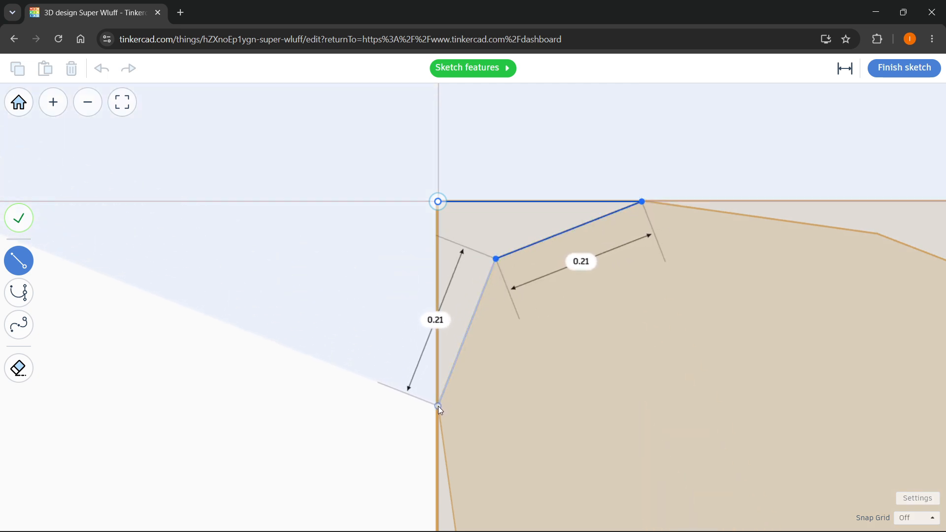
pyautogui.click(439, 204)
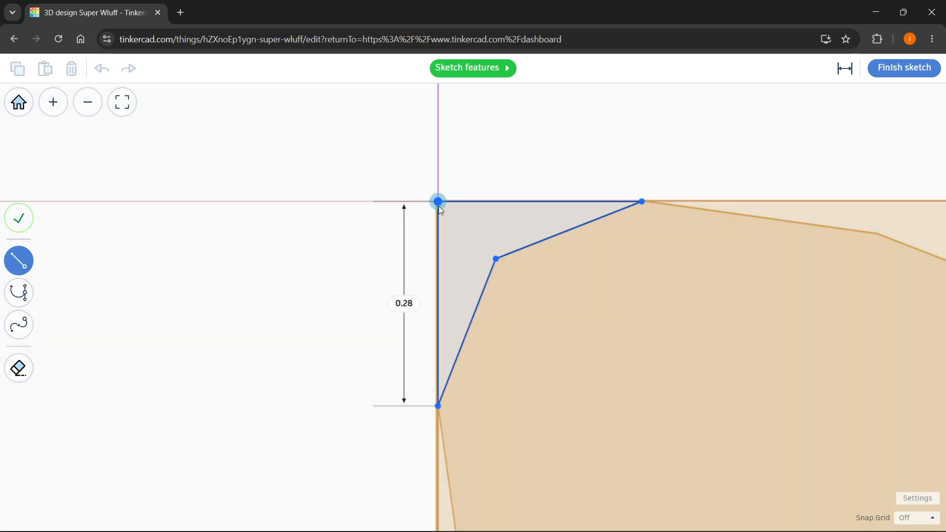
pyautogui.scroll(-2, 548, 264)
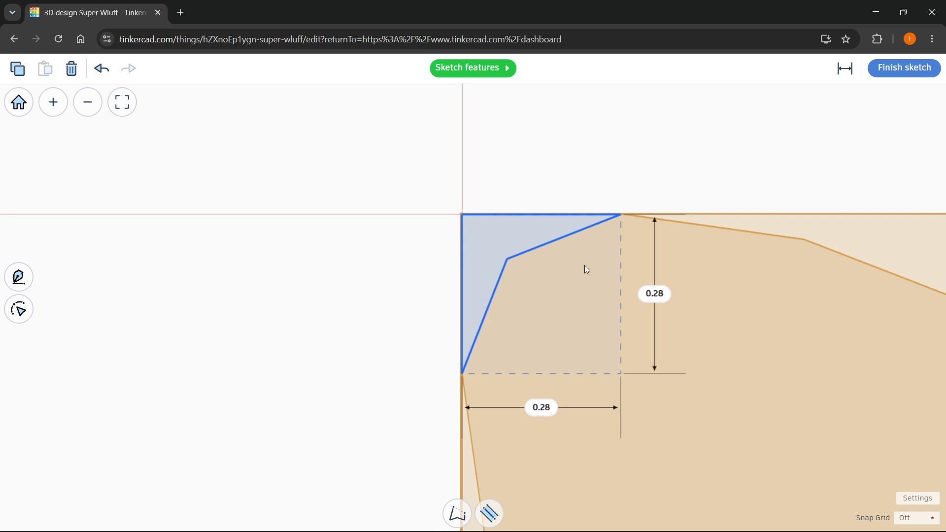
pyautogui.scroll(-3, 503, 272)
pyautogui.scroll(-2, 558, 263)
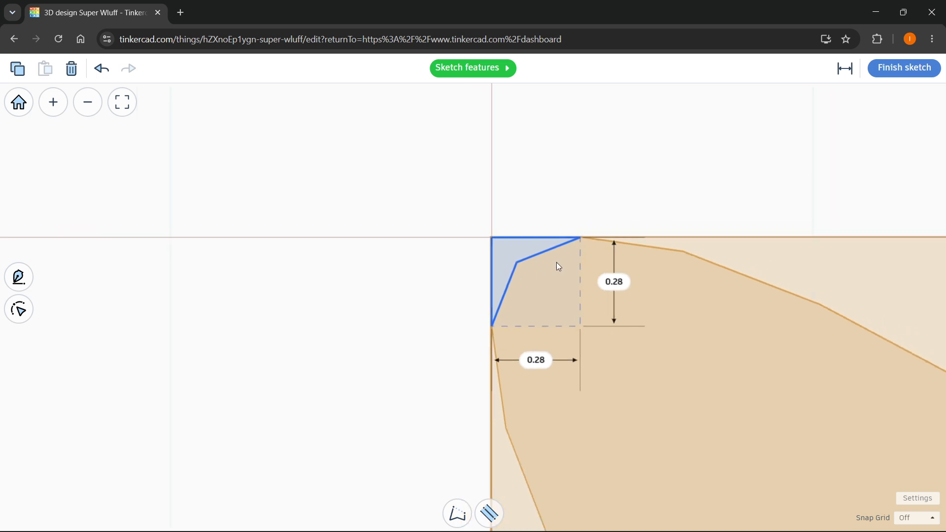
pyautogui.click(905, 68)
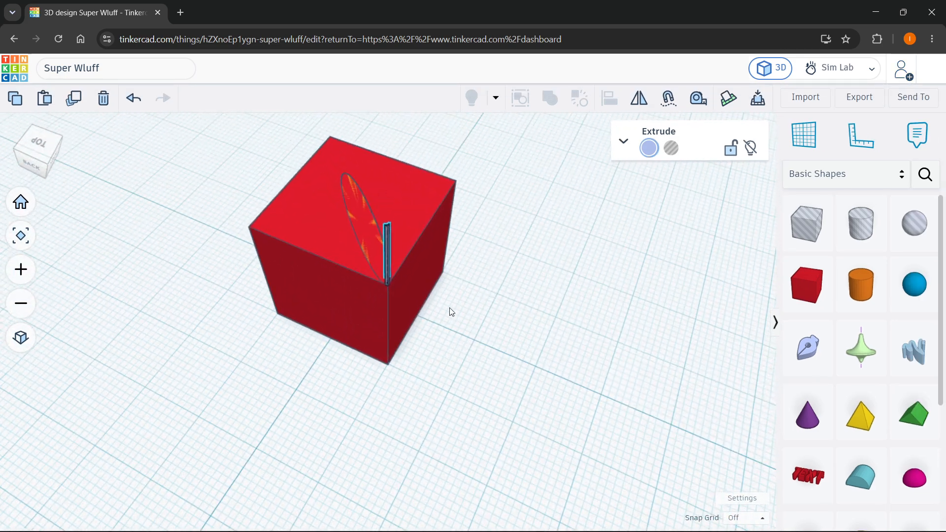
# - Lengthen the extruded profile and lower it to about 2.45 mm below the workplane, spanning the box's full height at the near corner
pyautogui.scroll(5, 378, 218)
pyautogui.scroll(-5, 385, 253)
pyautogui.moveTo(500, 376); pyautogui.dragTo(515, 340, button='right')
pyautogui.moveTo(442, 347); pyautogui.dragTo(486, 369, button='right')
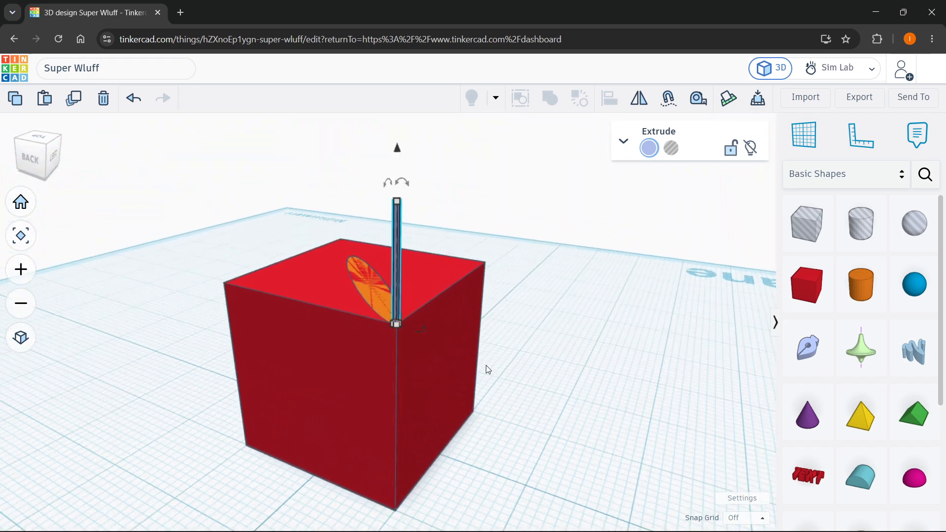
pyautogui.moveTo(398, 200)
pyautogui.moveTo(398, 198); pyautogui.dragTo(393, 237)
pyautogui.scroll(-3, 397, 148)
pyautogui.moveTo(394, 282); pyautogui.dragTo(468, 291)
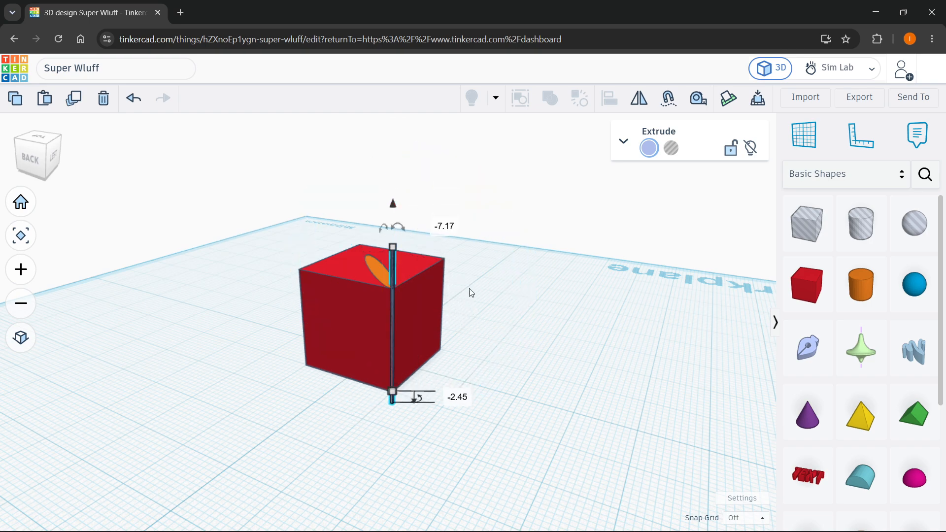
pyautogui.click(473, 297)
# - Try to group the box, the flattened cylinder and the solid extruded profile, and inspect the near corner
pyautogui.moveTo(499, 392); pyautogui.dragTo(256, 211)
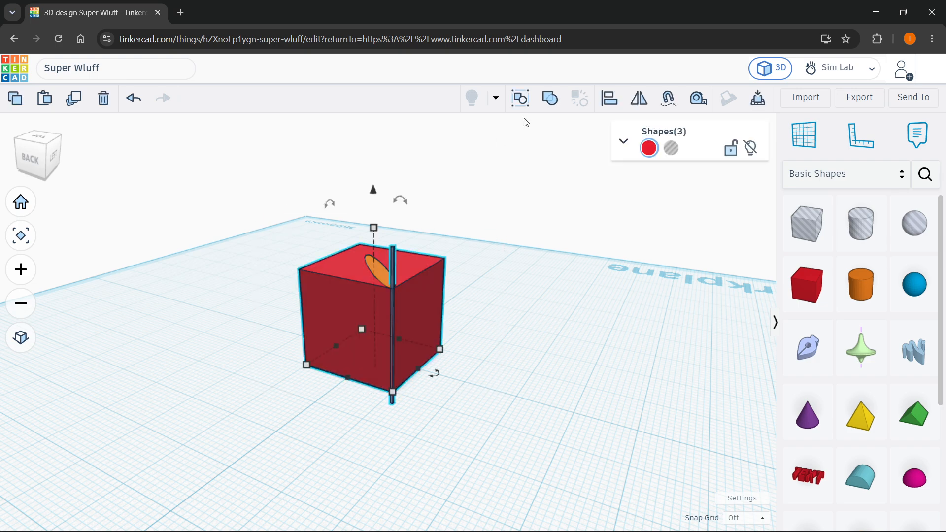
pyautogui.click(552, 98)
pyautogui.click(448, 312)
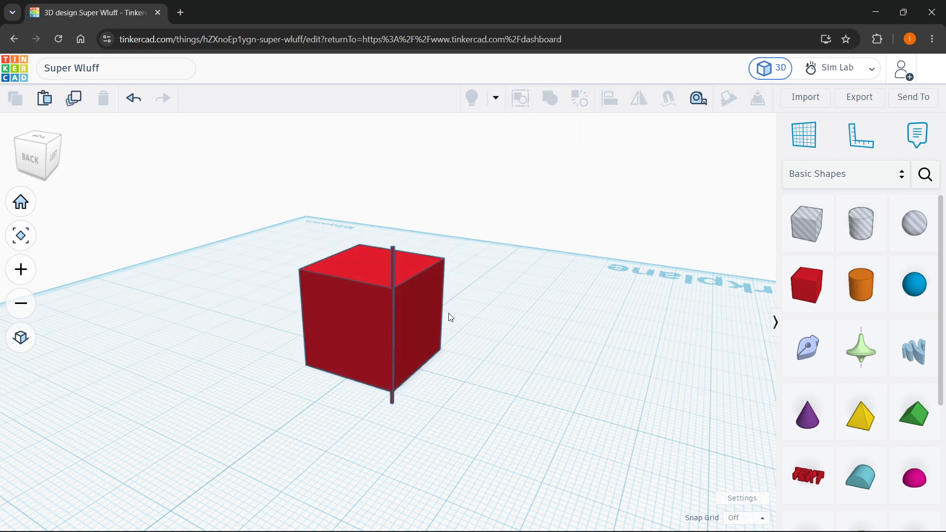
pyautogui.scroll(6, 373, 336)
pyautogui.scroll(-2, 423, 325)
pyautogui.moveTo(525, 308); pyautogui.dragTo(507, 373, button='right')
pyautogui.moveTo(524, 389); pyautogui.dragTo(523, 375, button='right')
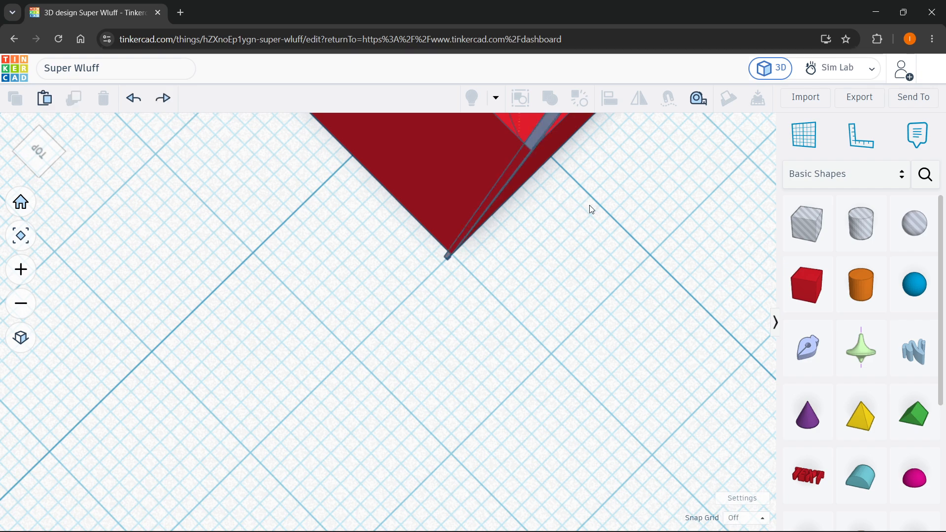
# - Switch the extruded corner profile to a hole and back to a solid
pyautogui.moveTo(591, 209); pyautogui.dragTo(491, 200, button='right')
pyautogui.click(492, 199)
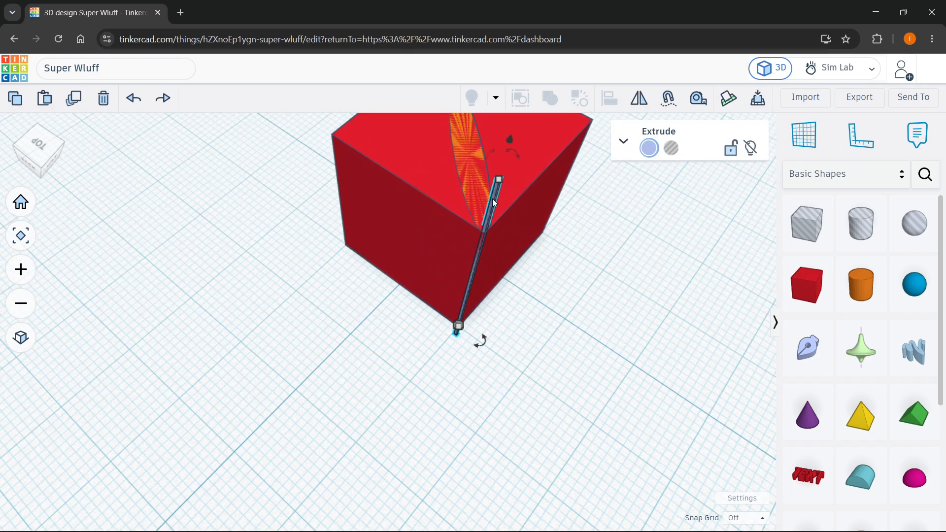
pyautogui.click(672, 148)
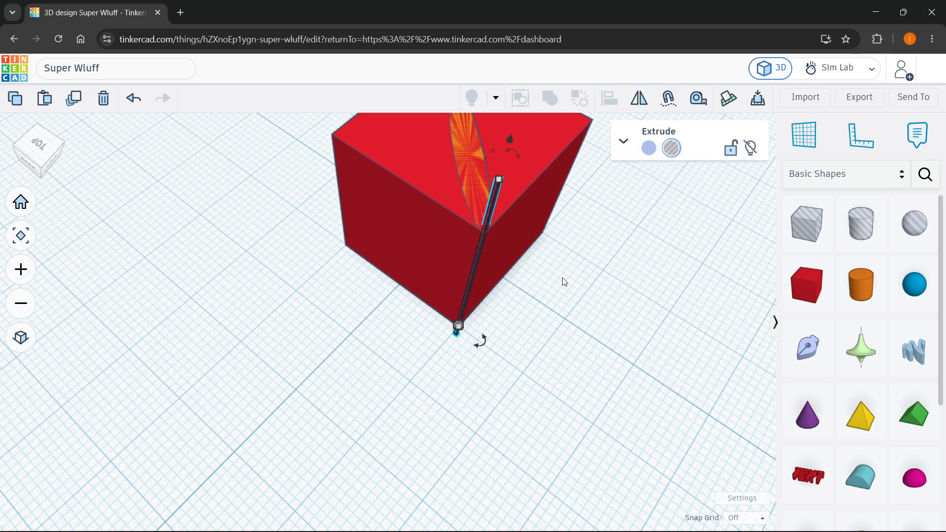
pyautogui.click(650, 148)
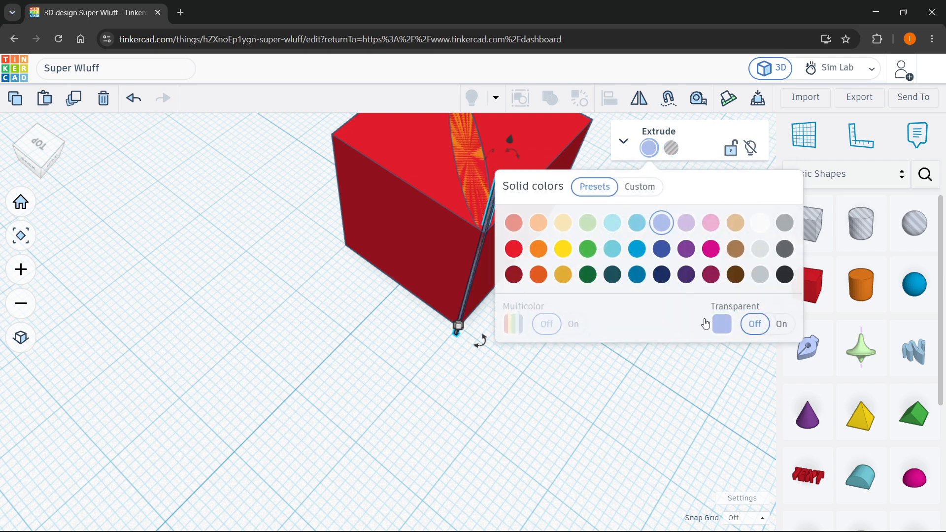
pyautogui.click(573, 305)
# - Turn the extruded corner profile into a hole and group it with the box and flattened cylinder to cut the near vertical edge
pyautogui.scroll(5, 501, 229)
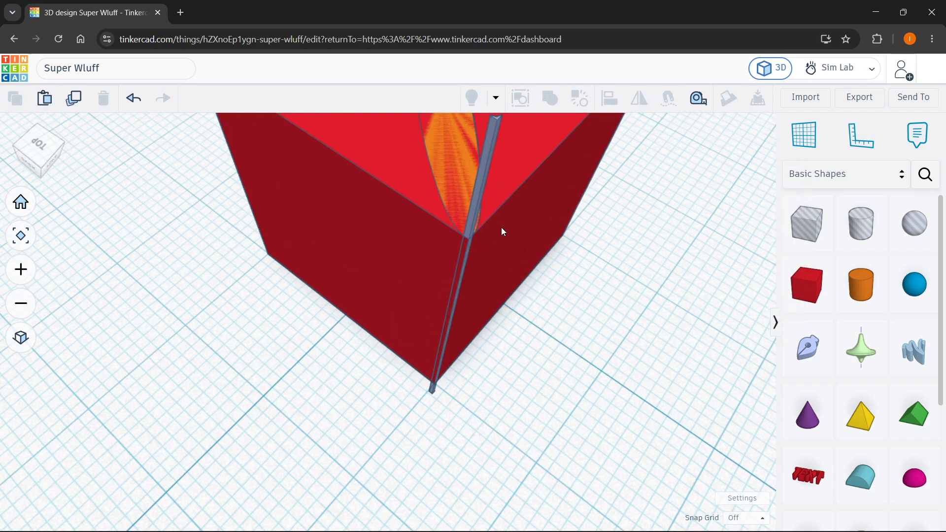
pyautogui.moveTo(403, 243); pyautogui.dragTo(532, 241, button='right')
pyautogui.click(498, 206)
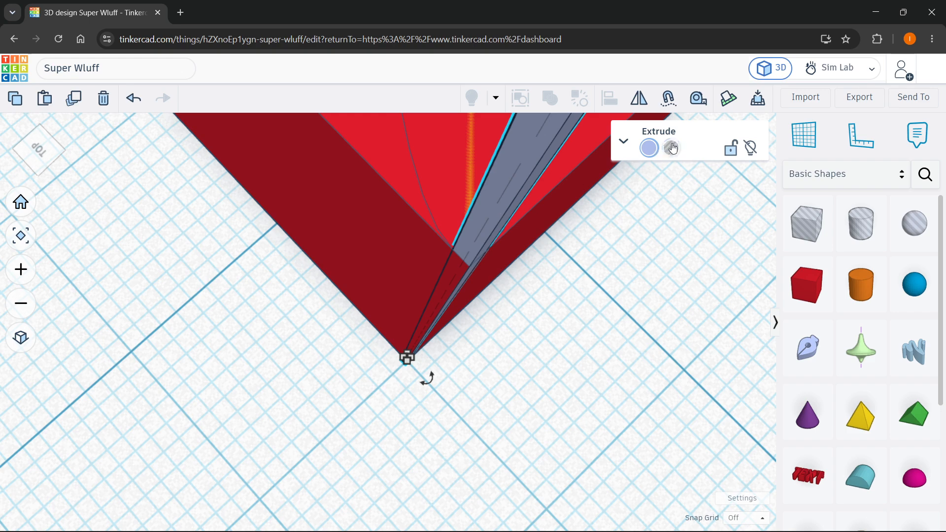
pyautogui.click(572, 301)
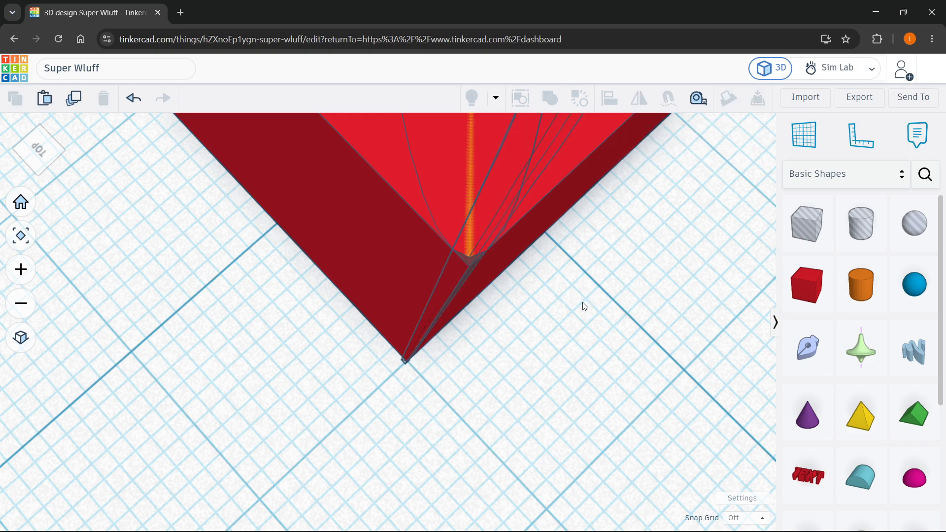
pyautogui.moveTo(582, 301); pyautogui.dragTo(578, 256, button='right')
pyautogui.hotkey('ctrl', 'a')
pyautogui.click(551, 102)
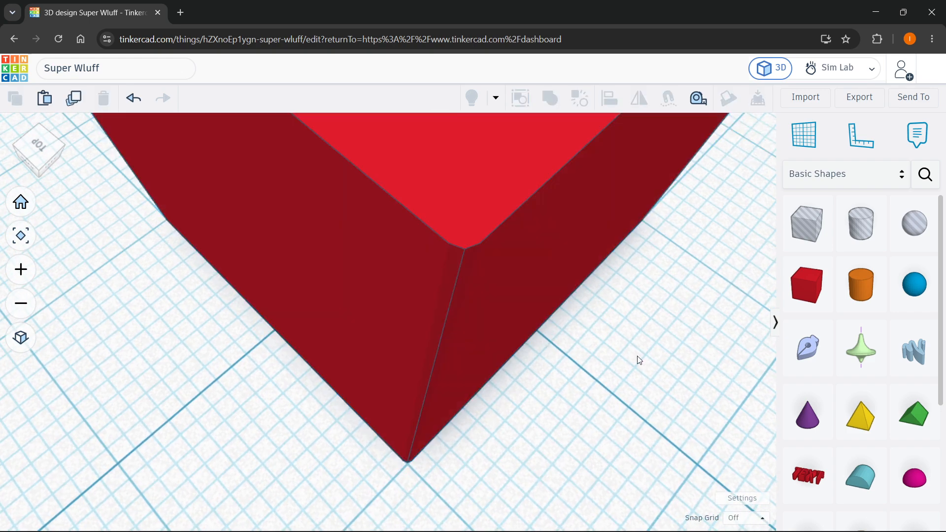
# - Examine the cut vertical edge of the grouped box up close, from several angles and from above
pyautogui.scroll(-5, 476, 291)
pyautogui.scroll(5, 458, 274)
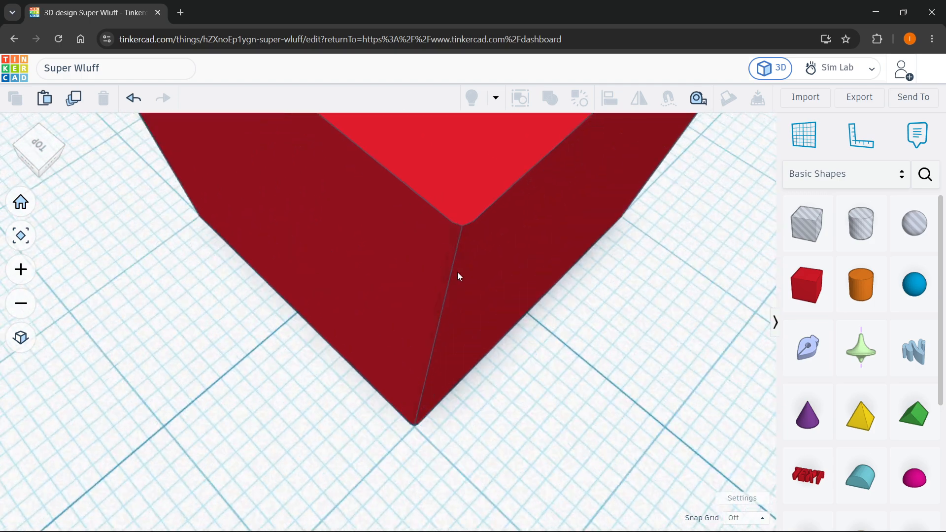
pyautogui.scroll(3, 461, 229)
pyautogui.scroll(-5, 460, 229)
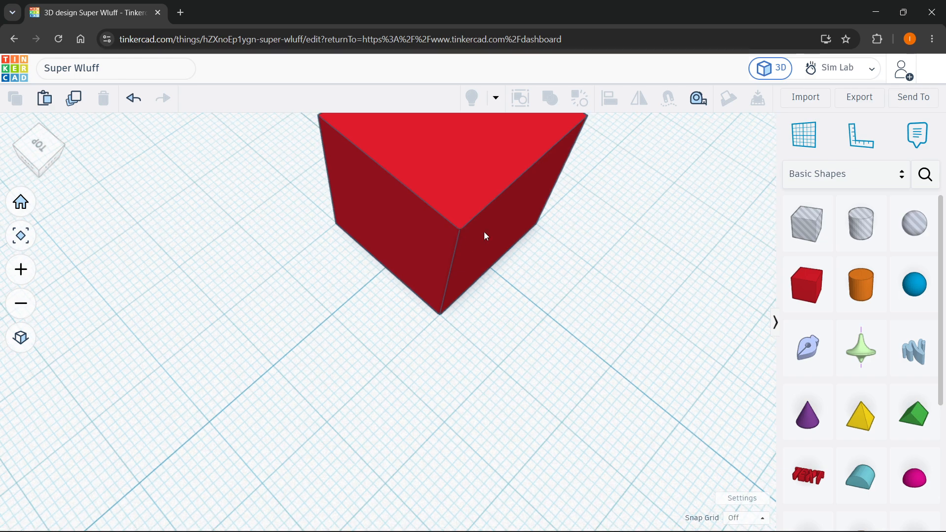
pyautogui.scroll(2, 554, 246)
pyautogui.moveTo(553, 247); pyautogui.dragTo(525, 296, button='right')
pyautogui.scroll(3, 522, 306)
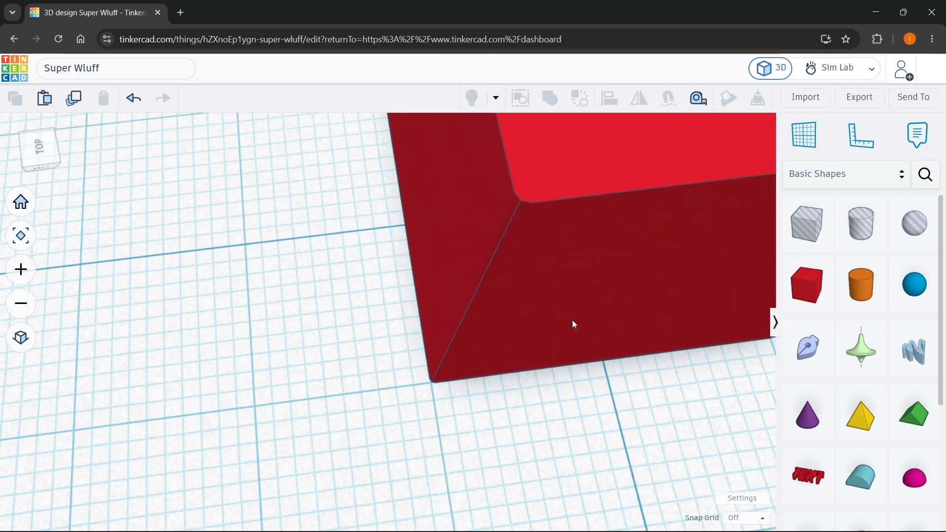
pyautogui.moveTo(592, 353); pyautogui.dragTo(575, 379, button='right')
pyautogui.scroll(-6, 566, 392)
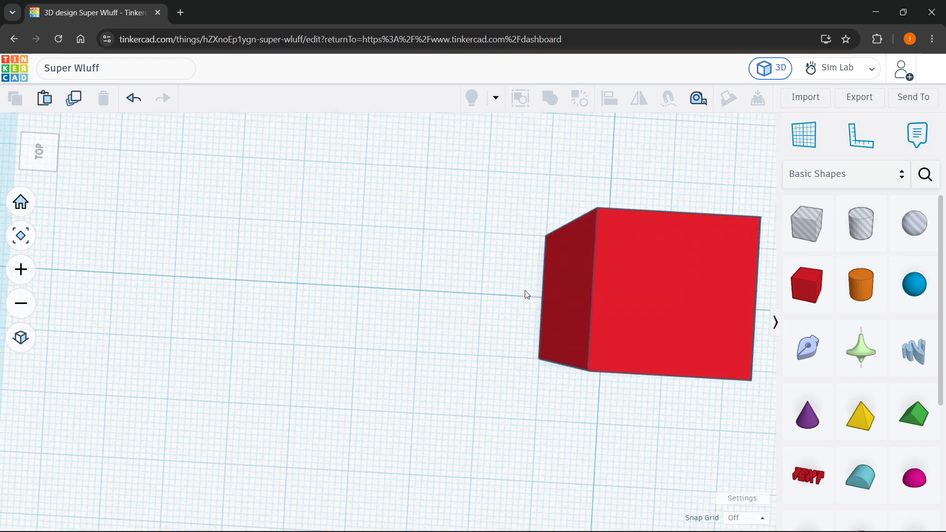
pyautogui.moveTo(418, 272); pyautogui.dragTo(301, 275, button='right')
pyautogui.scroll(3, 331, 353)
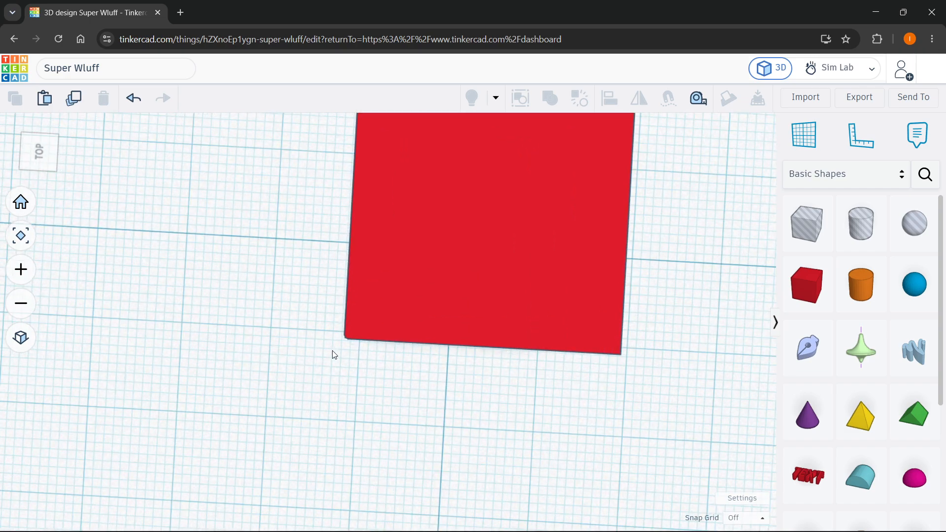
pyautogui.scroll(3, 366, 335)
pyautogui.scroll(-5, 351, 347)
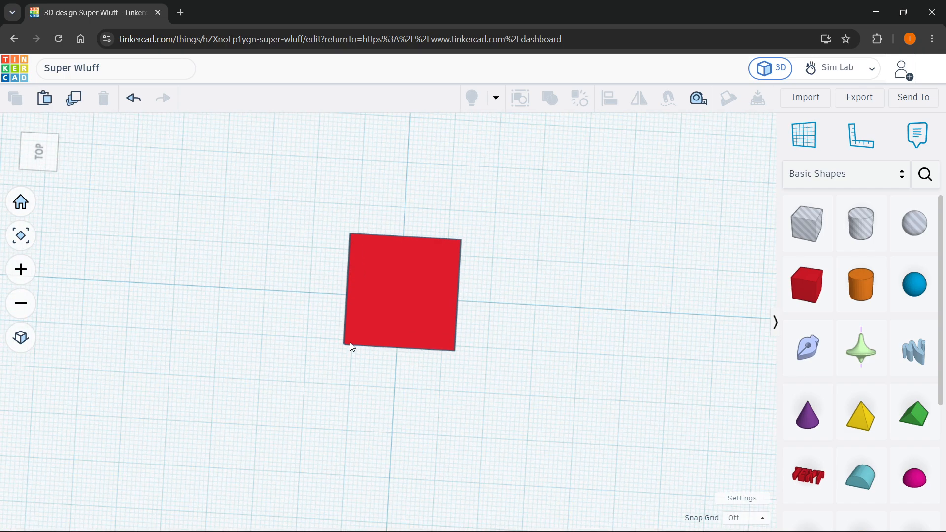
# - Delete the grouped box from the workplane
pyautogui.moveTo(358, 326); pyautogui.dragTo(357, 304, button='right')
pyautogui.click(357, 304)
pyautogui.press('Delete')
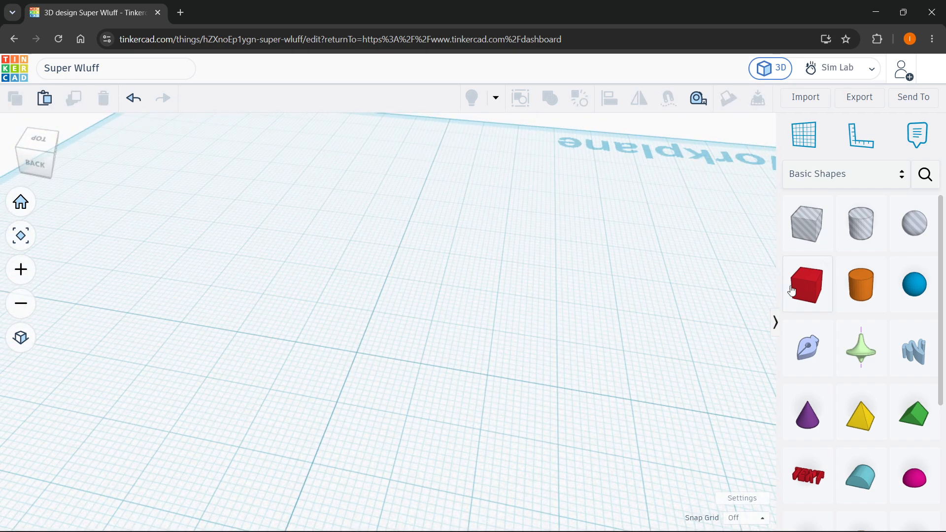
# - Place a new solid box on the workplane, stretch it into a wide slab about 51 mm deep, and shift it slightly backwards
pyautogui.scroll(-5, 688, 332)
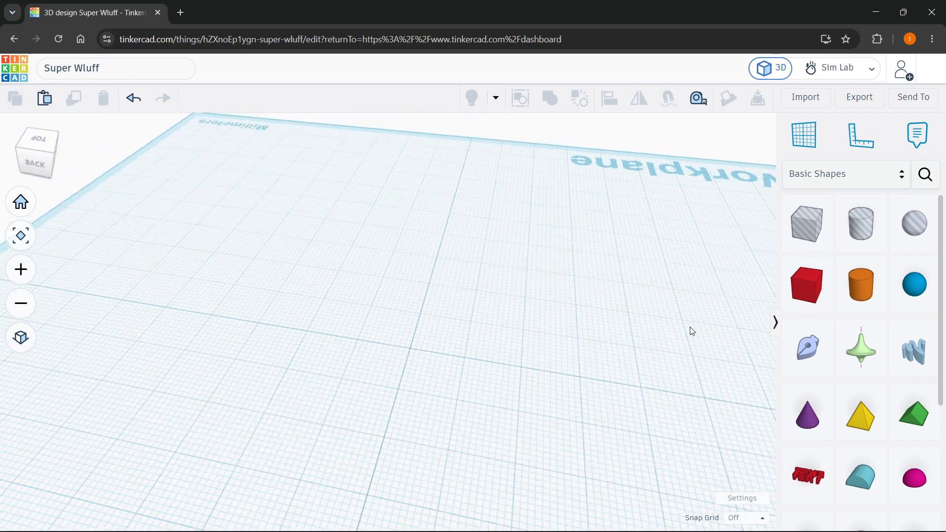
pyautogui.click(798, 226)
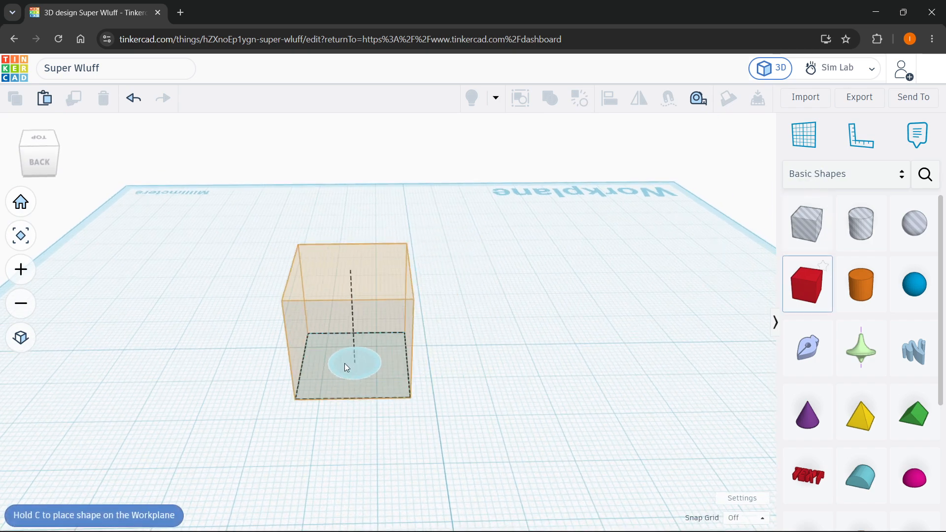
pyautogui.click(348, 367)
pyautogui.scroll(-1, 364, 380)
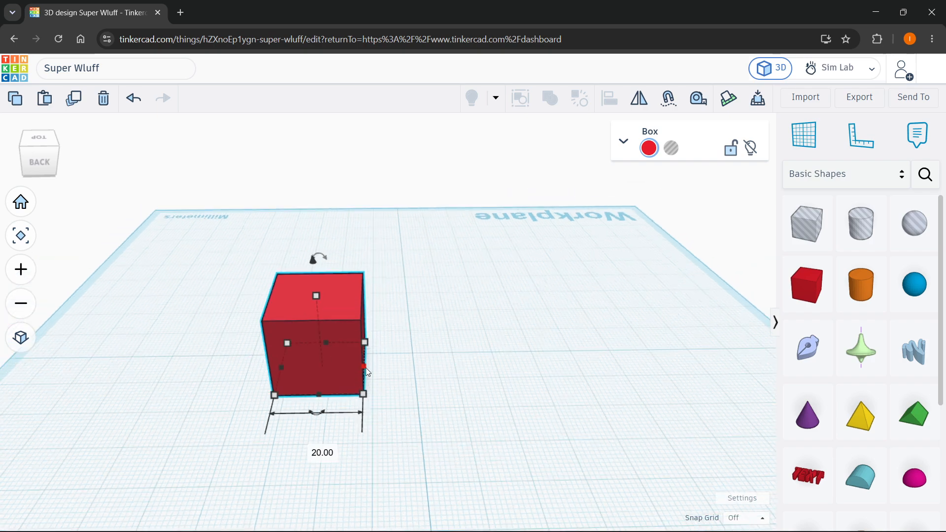
pyautogui.moveTo(366, 368); pyautogui.dragTo(564, 368)
pyautogui.moveTo(425, 395); pyautogui.dragTo(437, 517)
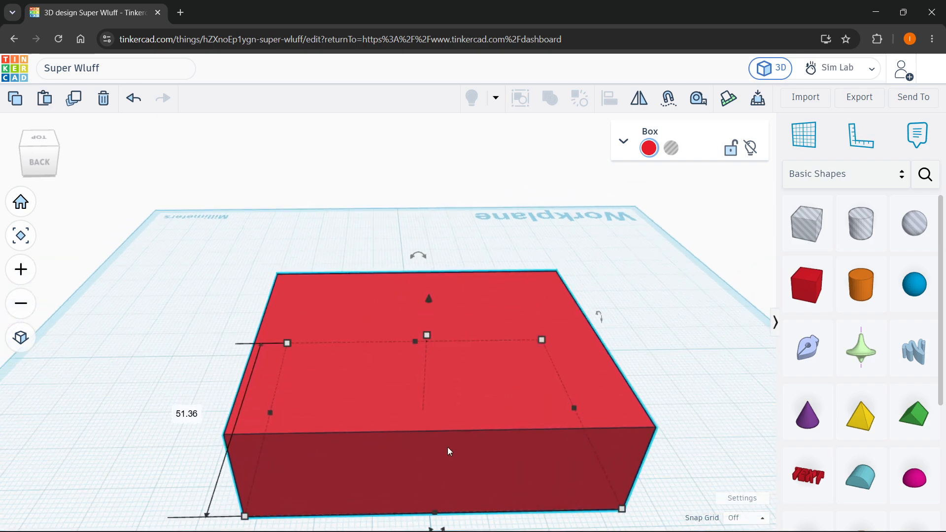
pyautogui.moveTo(447, 445); pyautogui.dragTo(452, 391)
# - Round the new box's edges with a radius of 1.39
pyautogui.click(622, 143)
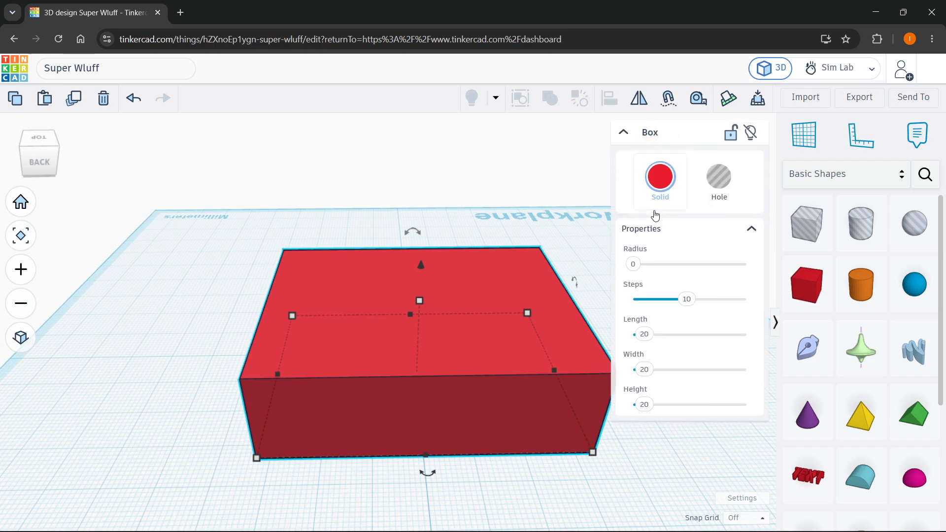
pyautogui.moveTo(634, 269); pyautogui.dragTo(642, 269)
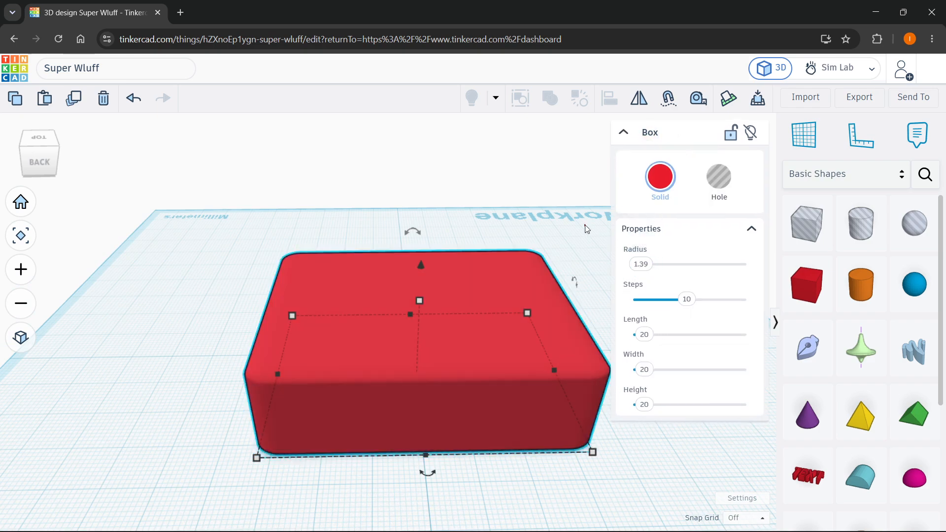
pyautogui.click(586, 227)
# - Place a box hole on top of the rounded box and stretch it to about 53 mm wide, leaving a rim around it
pyautogui.moveTo(808, 234); pyautogui.dragTo(423, 315)
pyautogui.moveTo(422, 315); pyautogui.dragTo(533, 416, button='right')
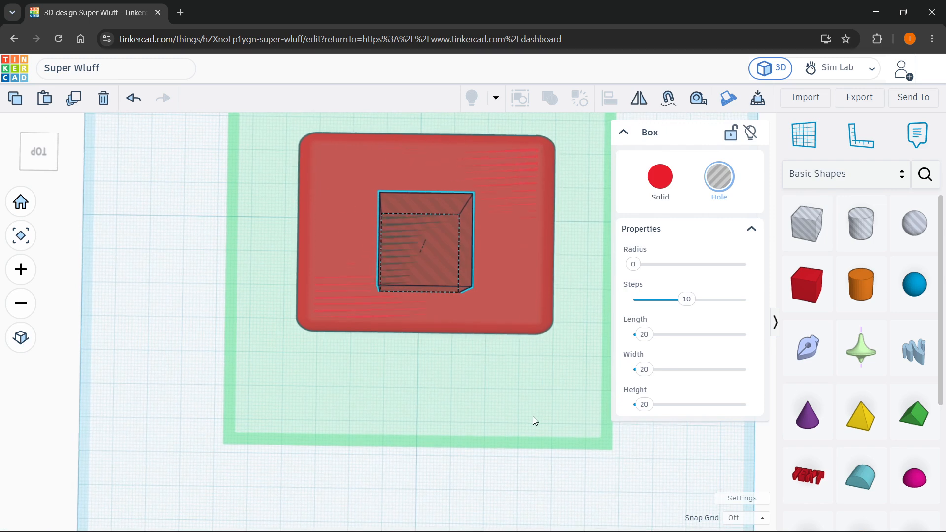
pyautogui.moveTo(383, 214); pyautogui.dragTo(321, 157)
pyautogui.moveTo(459, 293); pyautogui.dragTo(483, 274)
pyautogui.moveTo(422, 294); pyautogui.dragTo(427, 322)
pyautogui.moveTo(476, 252); pyautogui.dragTo(477, 251)
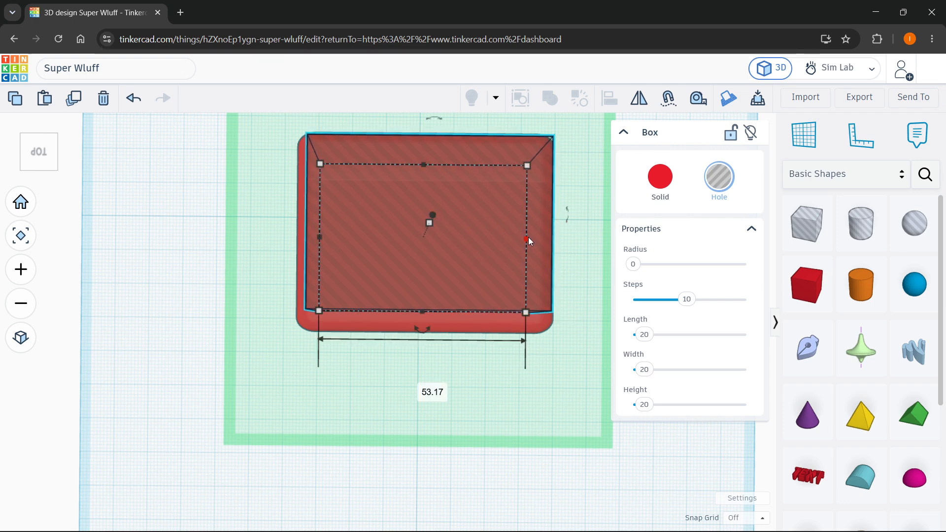
# - Lower the box hole about 16.37 mm into the rounded box, leaving a floor beneath it
pyautogui.scroll(-2, 481, 235)
pyautogui.scroll(2, 481, 234)
pyautogui.moveTo(583, 227); pyautogui.dragTo(577, 242, button='middle')
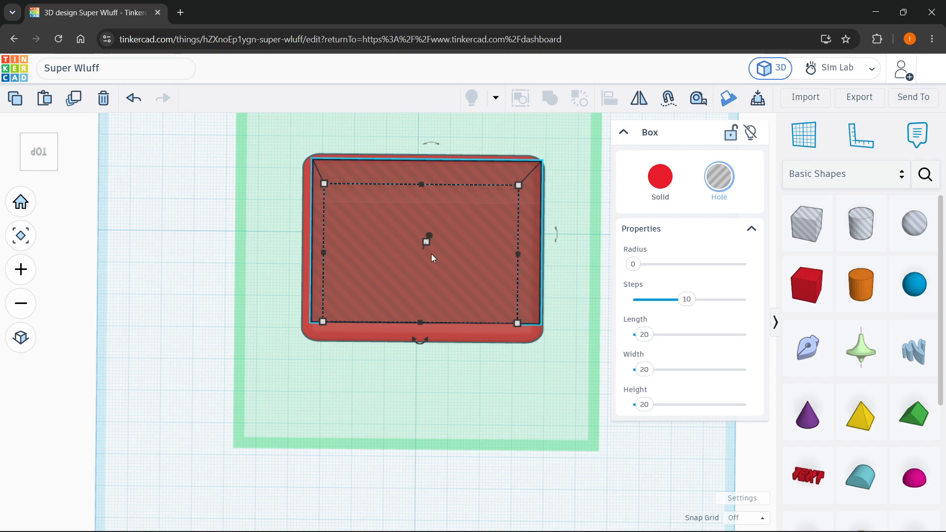
pyautogui.scroll(-2, 432, 255)
pyautogui.moveTo(519, 371); pyautogui.dragTo(533, 269, button='right')
pyautogui.moveTo(419, 293); pyautogui.dragTo(418, 344)
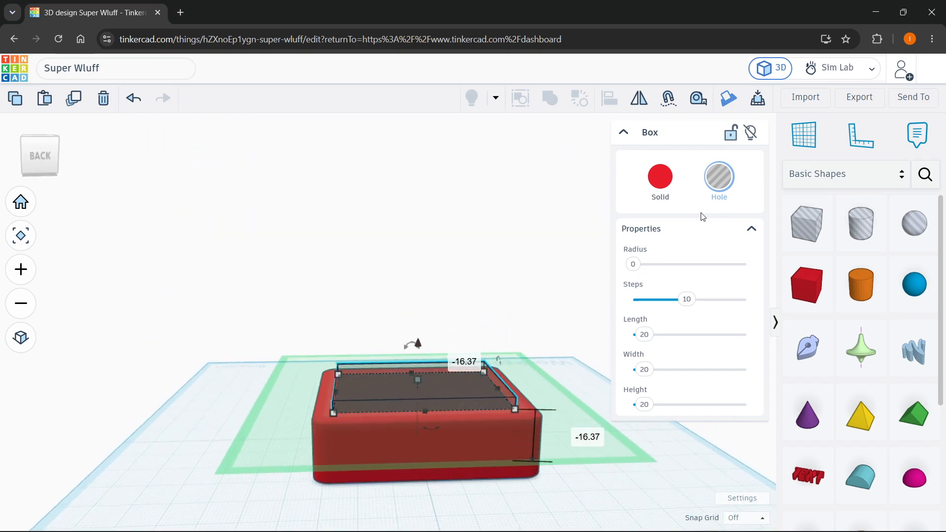
# - Group the rounded box with the sharp-edged hole, inspect the cavity, and undo the grouping
pyautogui.hotkey('ctrl', 'a')
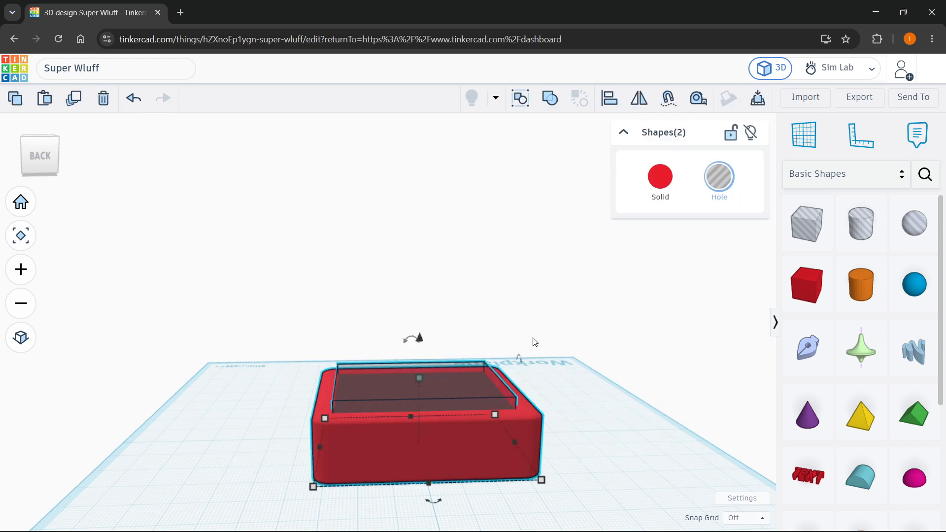
pyautogui.click(549, 99)
pyautogui.click(542, 312)
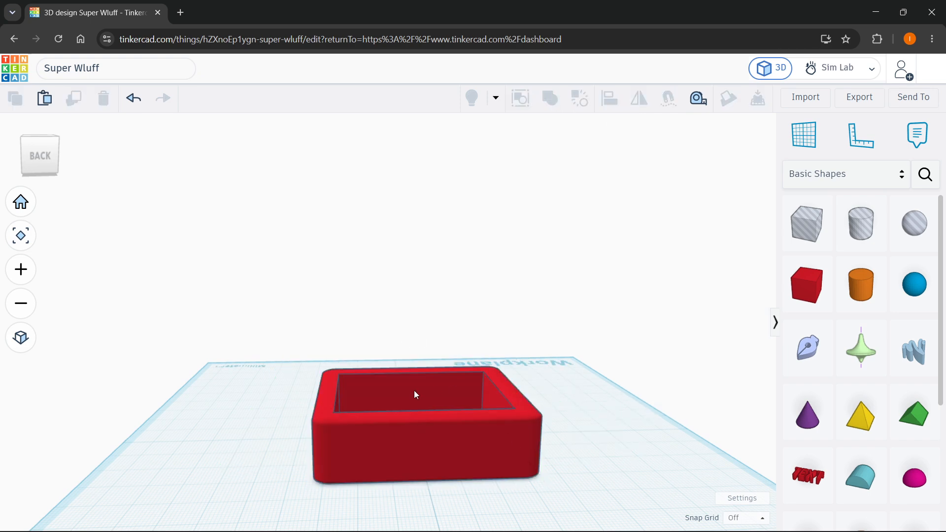
pyautogui.scroll(5, 413, 394)
pyautogui.moveTo(591, 367); pyautogui.dragTo(529, 413, button='right')
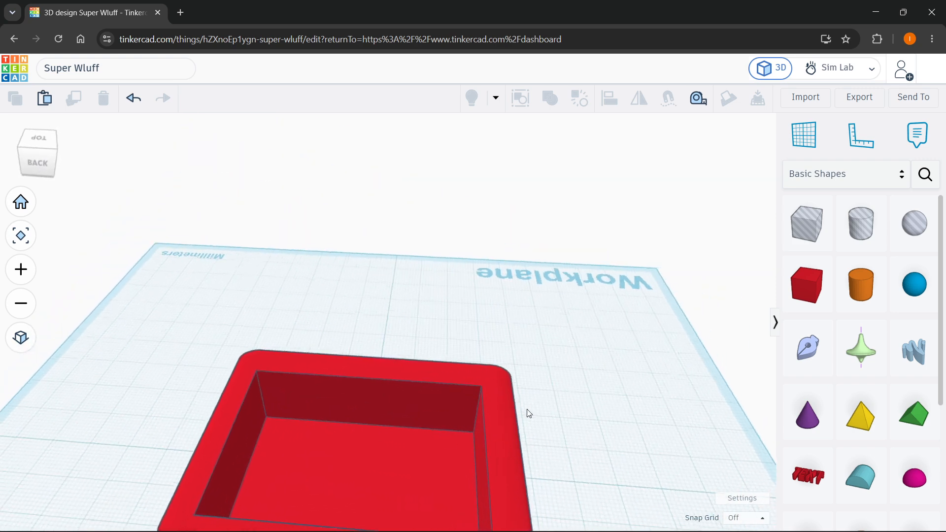
pyautogui.click(445, 438)
pyautogui.hotkey('ctrl', 'z')
# - Set the box hole's radius to 4.78 and group it with the rounded box to cut a cavity with rounded inner edges
pyautogui.click(442, 425)
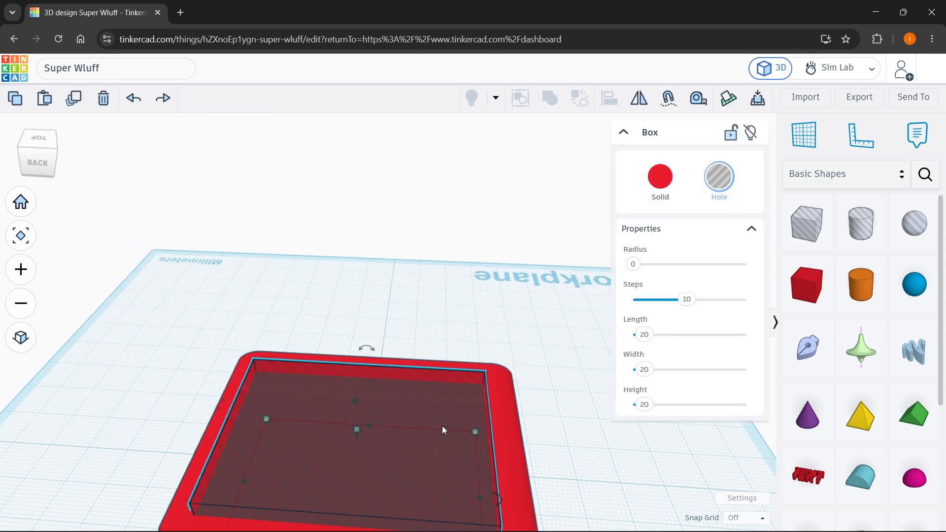
pyautogui.moveTo(633, 264); pyautogui.dragTo(659, 264)
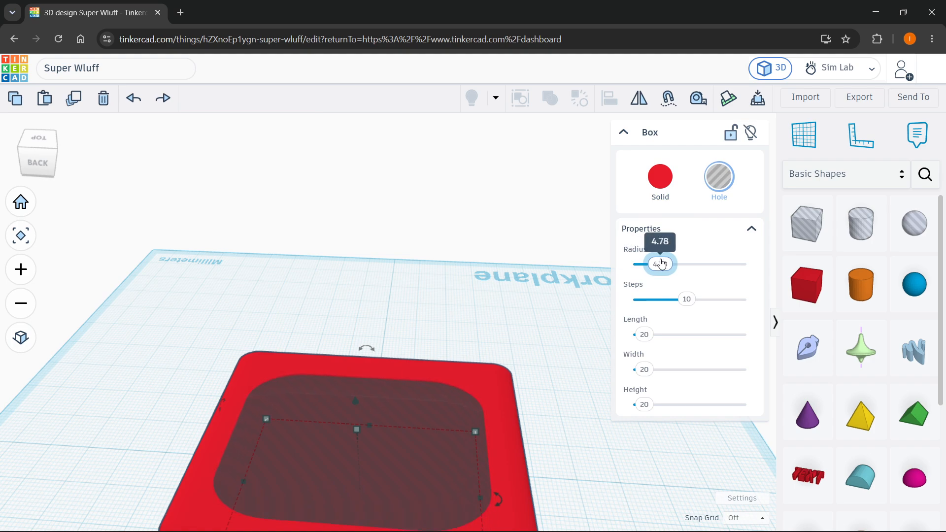
pyautogui.hotkey('ctrl', 'a')
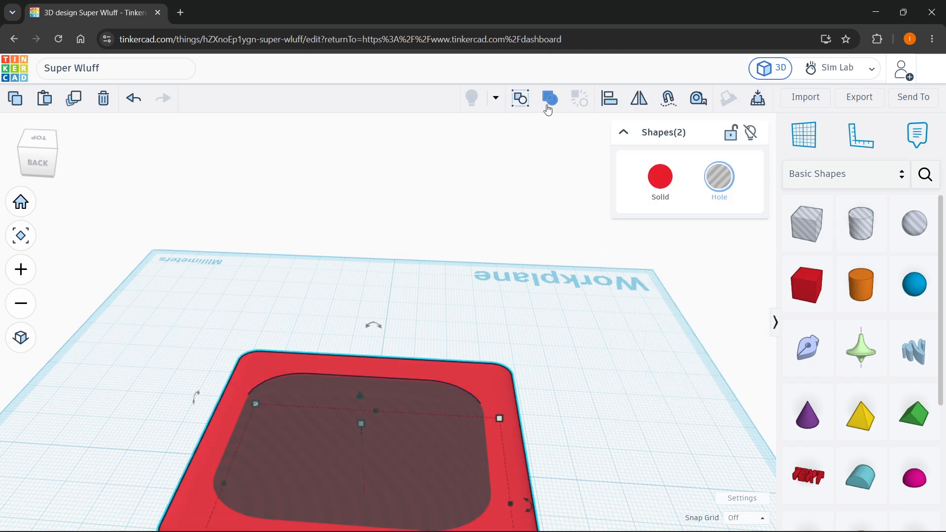
pyautogui.click(548, 103)
pyautogui.moveTo(555, 418); pyautogui.dragTo(316, 443, button='right')
pyautogui.scroll(3, 313, 440)
pyautogui.scroll(2, 314, 440)
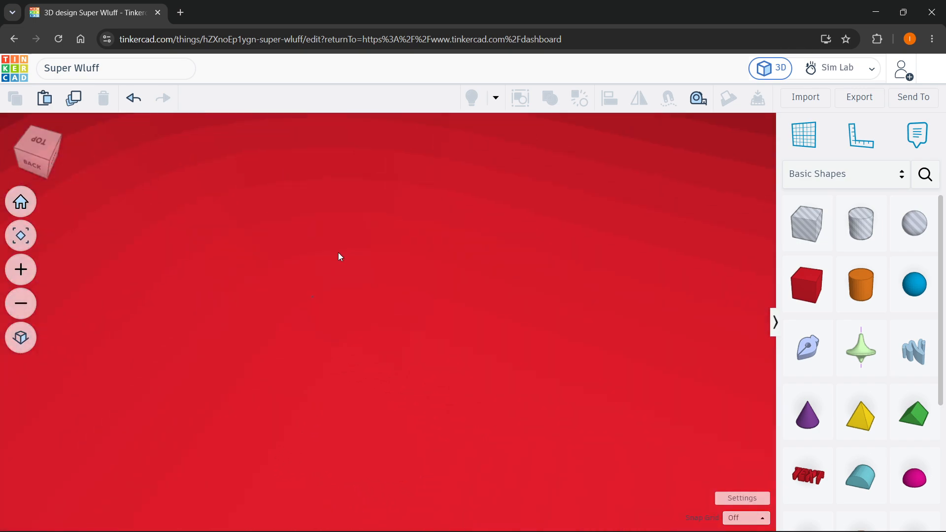
pyautogui.scroll(-5, 338, 256)
pyautogui.moveTo(526, 379); pyautogui.dragTo(649, 369, button='right')
pyautogui.scroll(1, 631, 347)
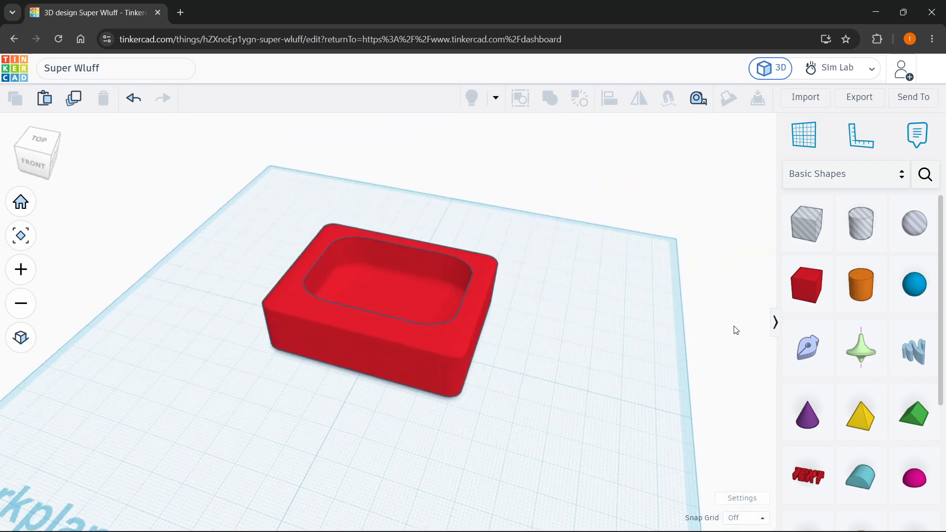